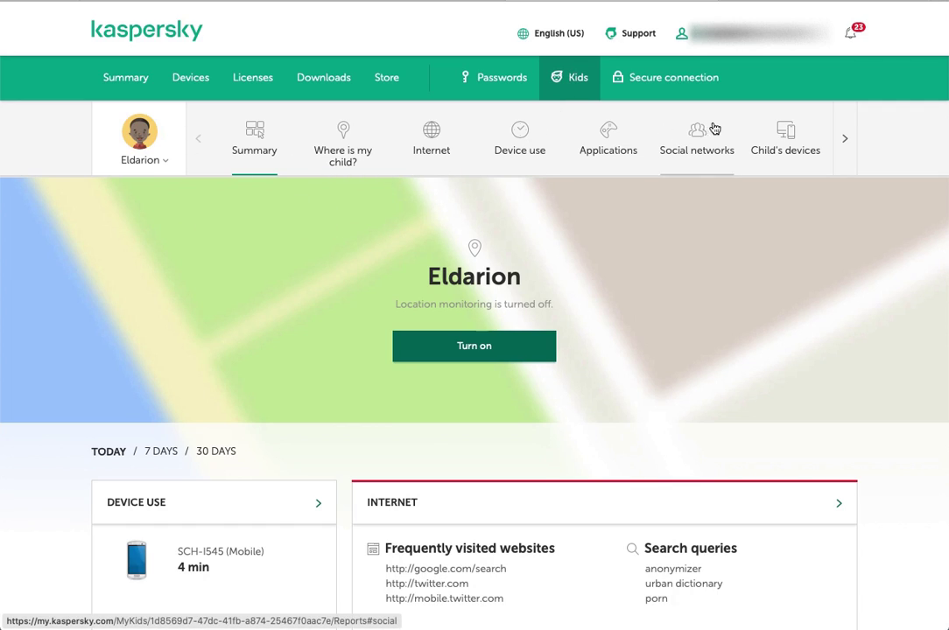
Glance at Eldarion's child profile list, close it, then open the location report.
click(166, 162)
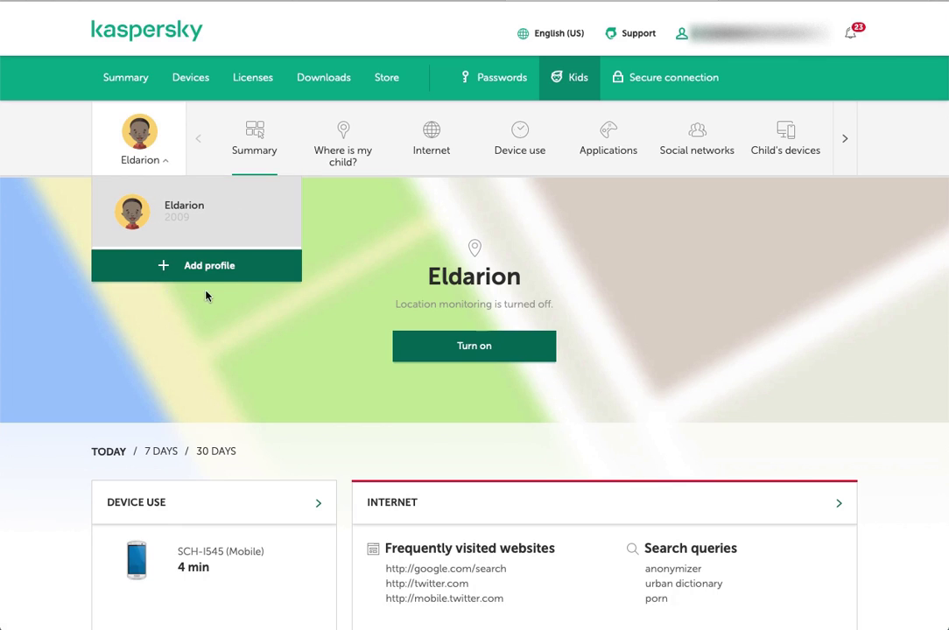
click(317, 216)
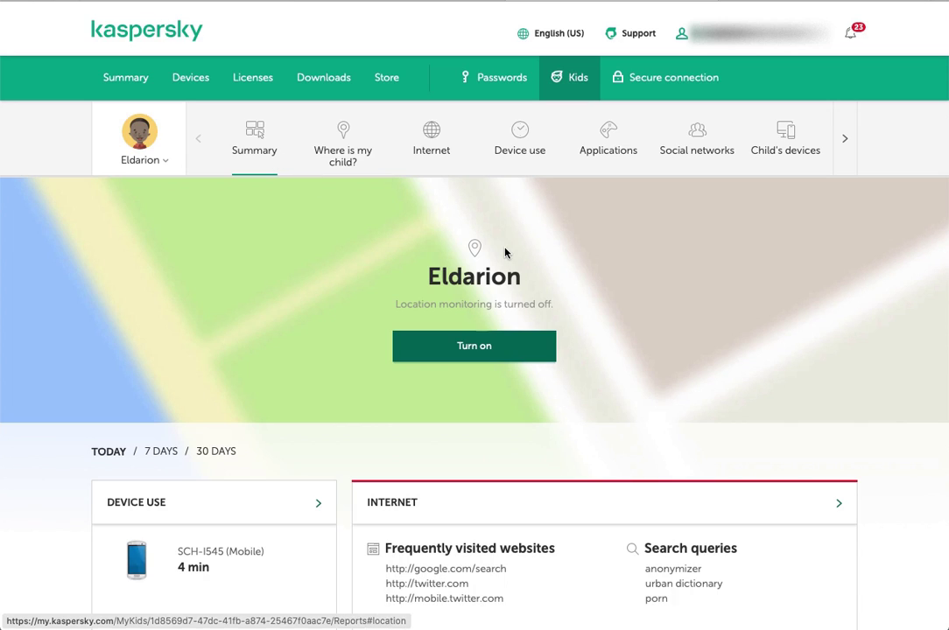
click(524, 314)
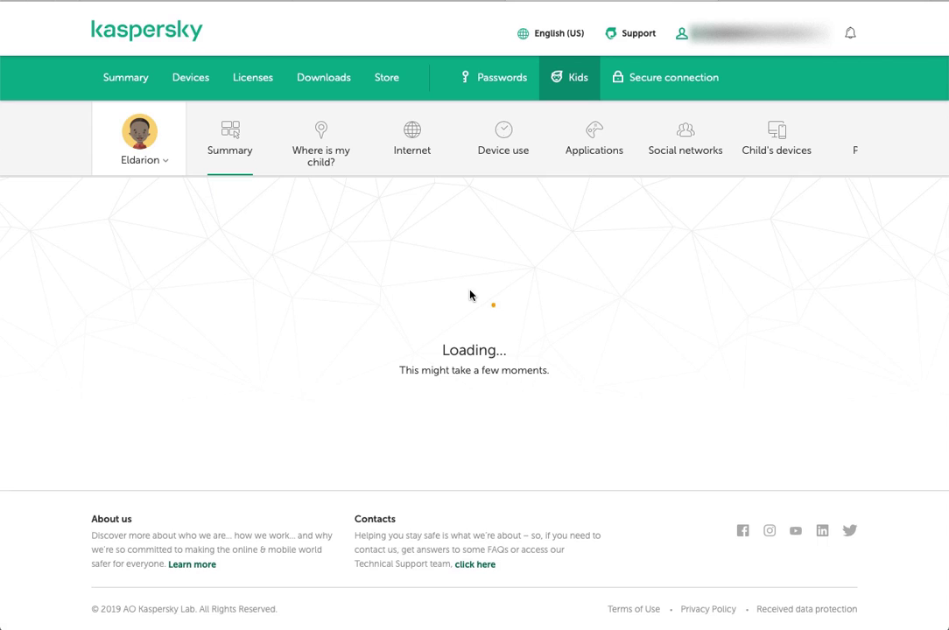
Review the summary cards: device use, internet, applications, devices, social networks and profile; return to top.
scroll(478, 330, down, 1)
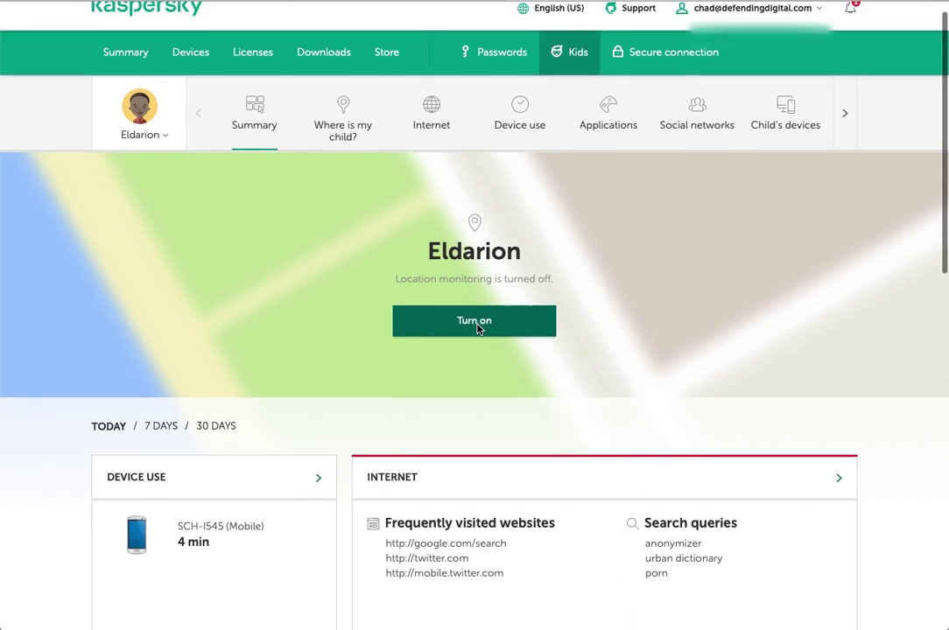
scroll(478, 329, down, 3)
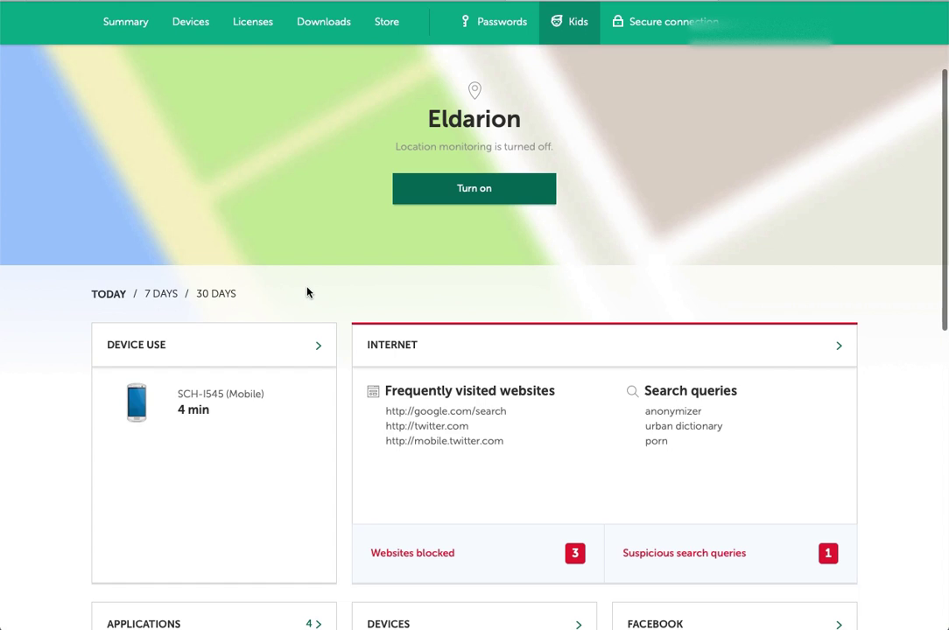
scroll(307, 292, down, 2)
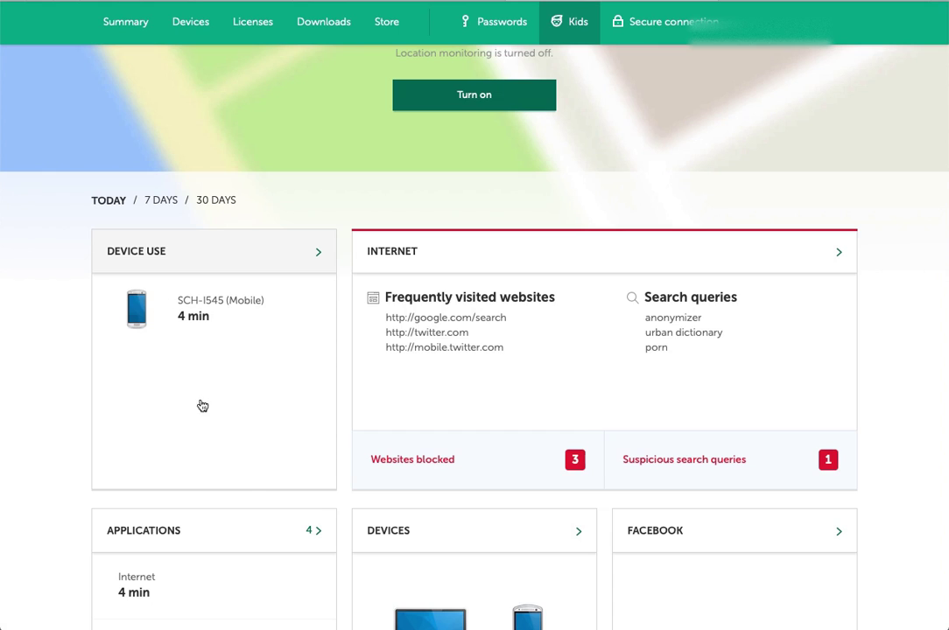
scroll(368, 352, down, 2)
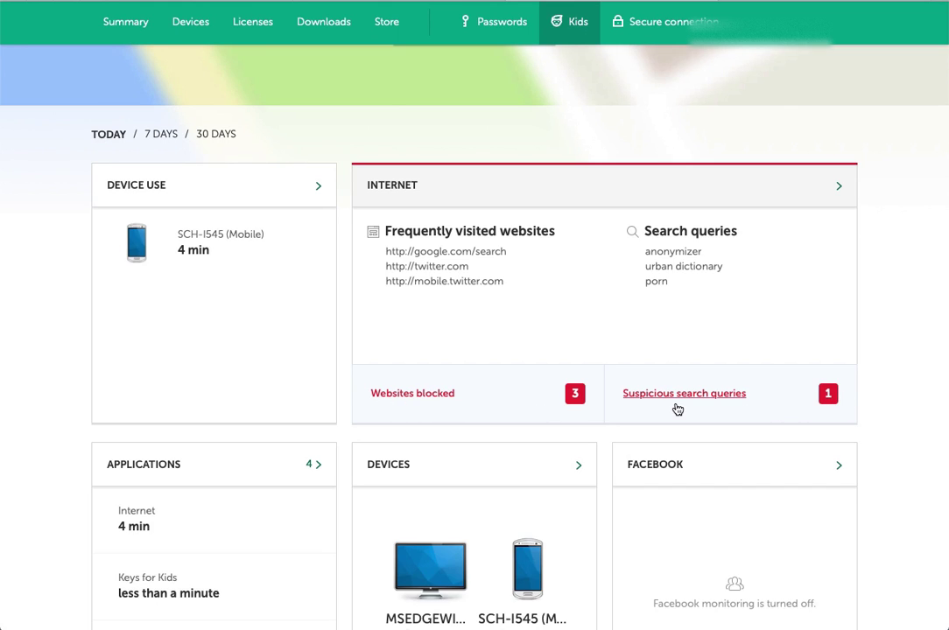
scroll(752, 393, down, 3)
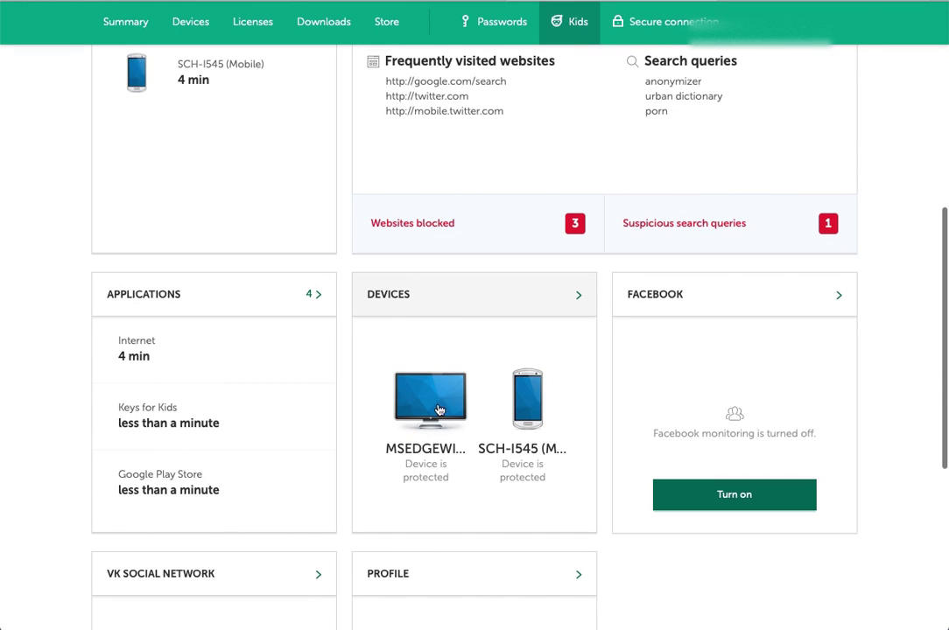
scroll(688, 368, down, 2)
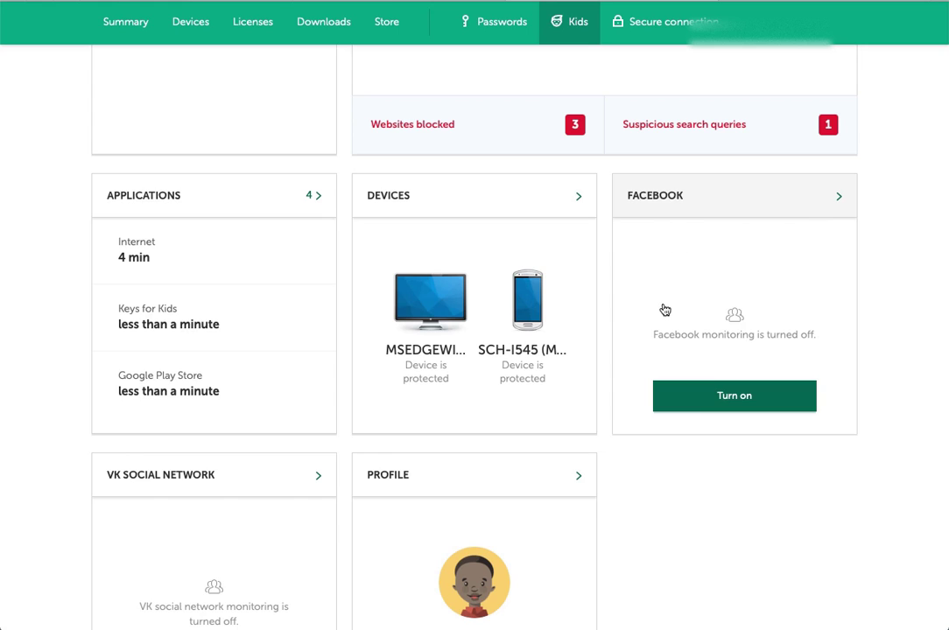
scroll(664, 310, down, 1)
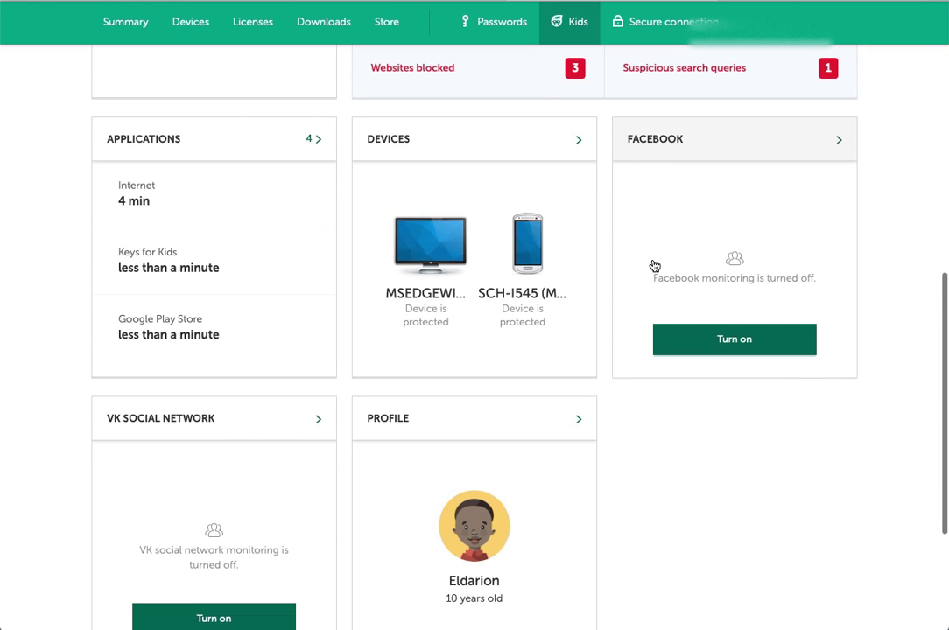
scroll(590, 361, down, 2)
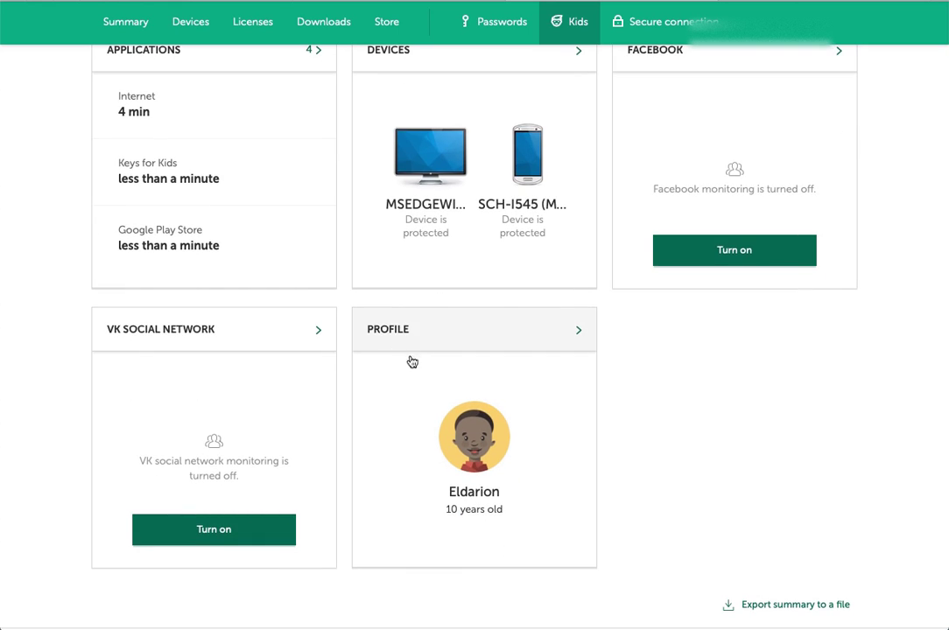
scroll(473, 412, up, 2)
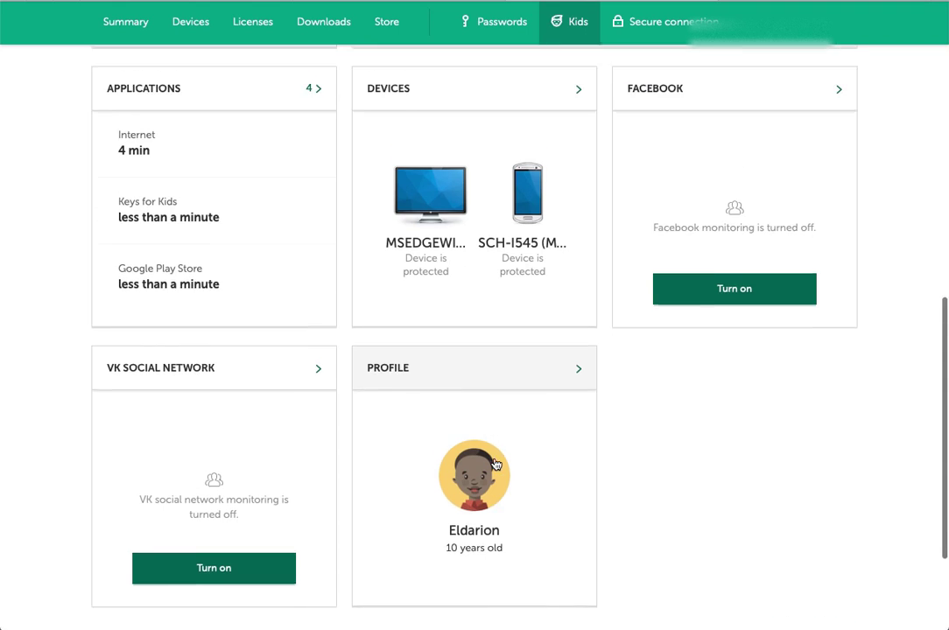
scroll(341, 174, up, 4)
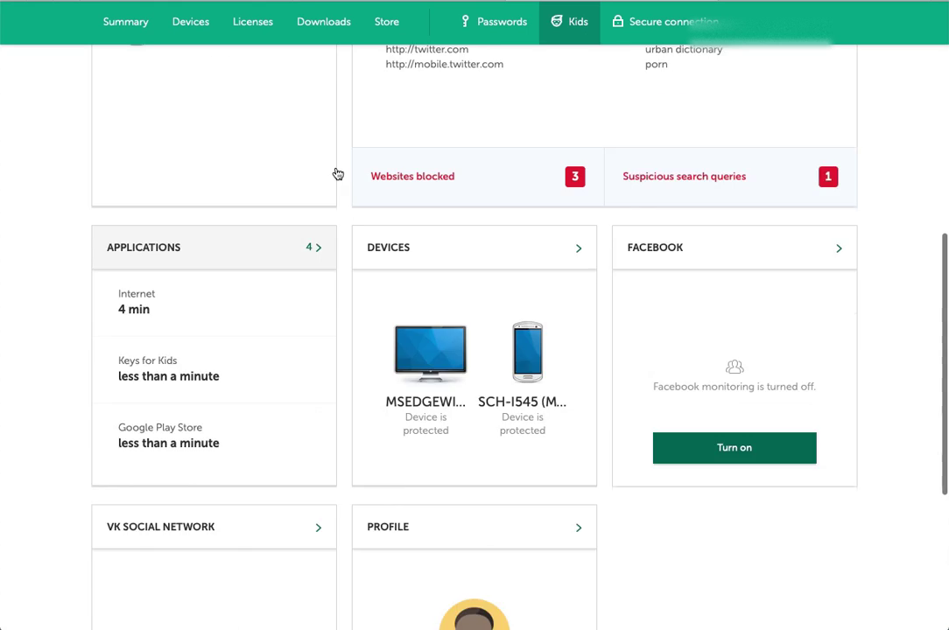
scroll(570, 252, up, 8)
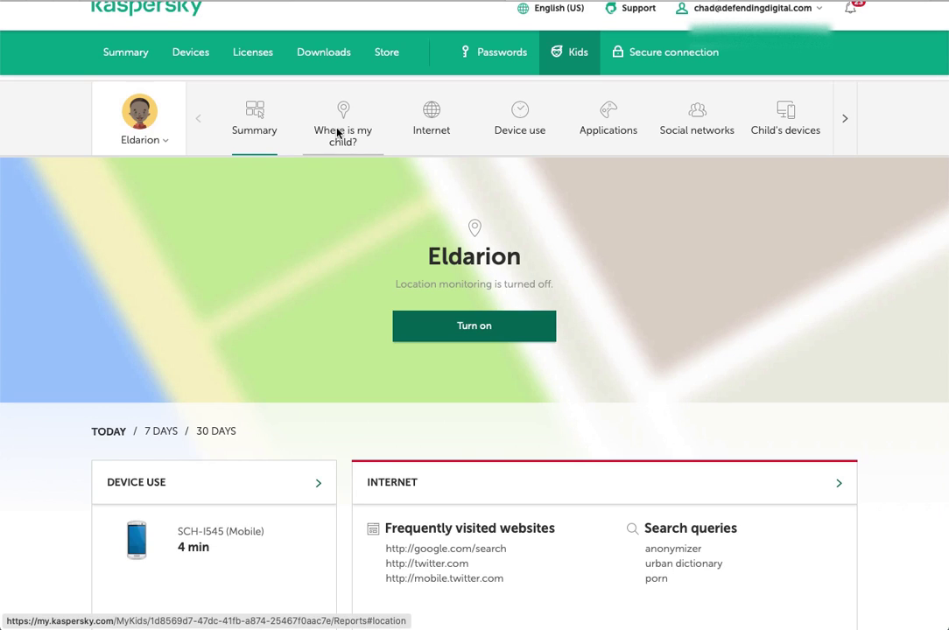
Open the 'Where is my child?' section and scroll through its location settings.
click(337, 132)
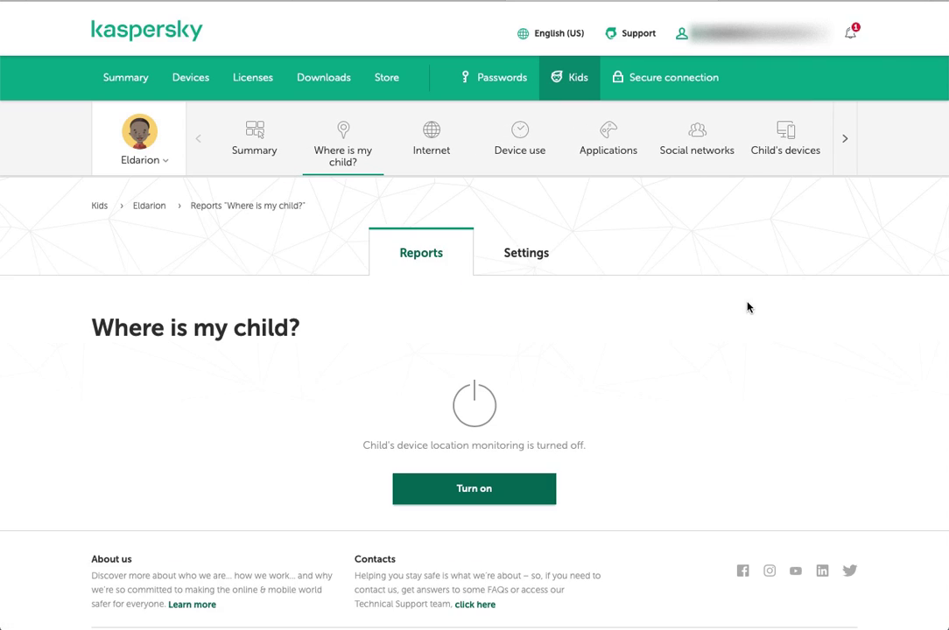
scroll(748, 306, down, 1)
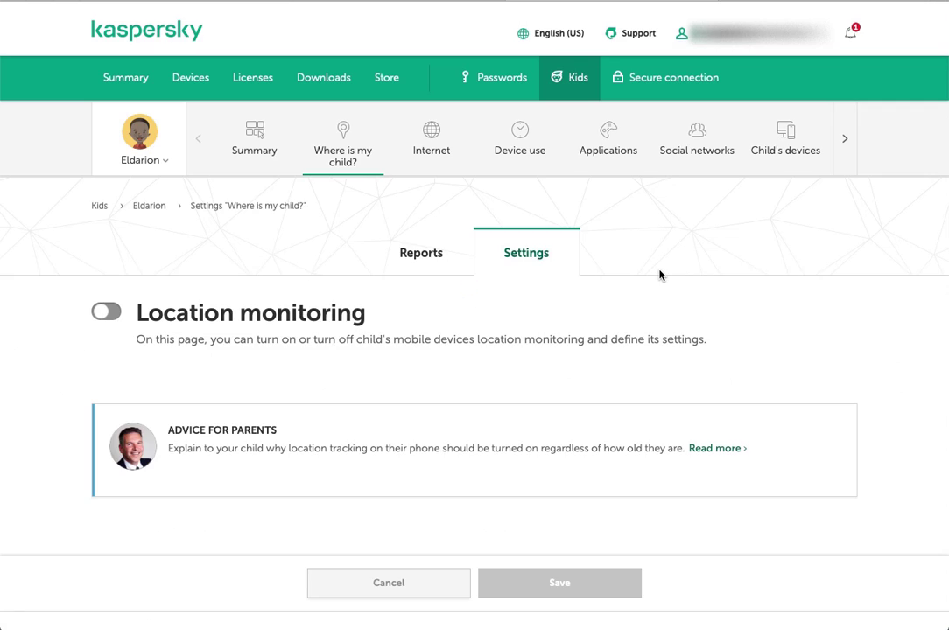
scroll(659, 275, down, 2)
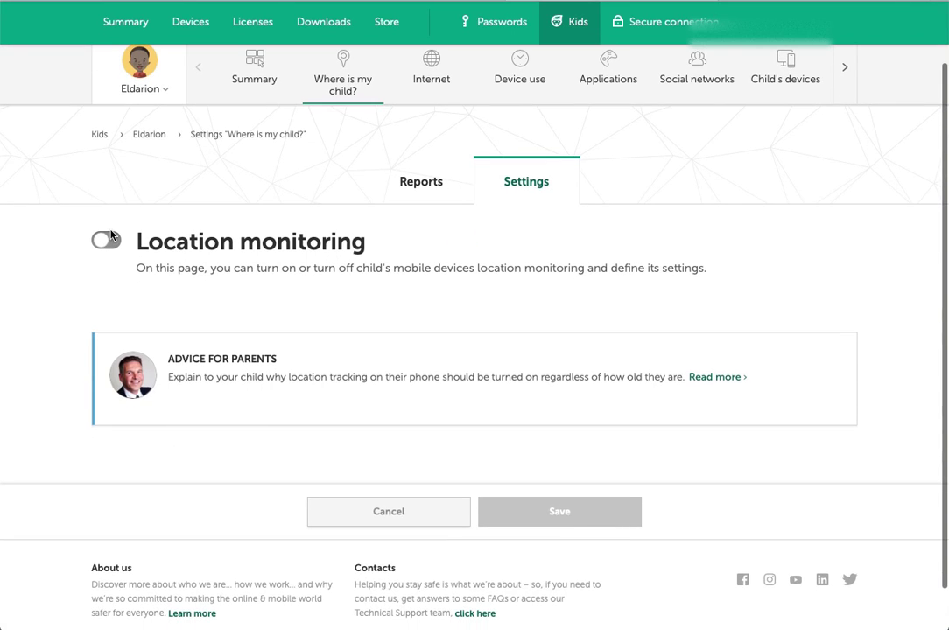
Enable location monitoring and try a 0.4-mile allowed area, then cancel the area.
click(108, 238)
scroll(350, 323, down, 4)
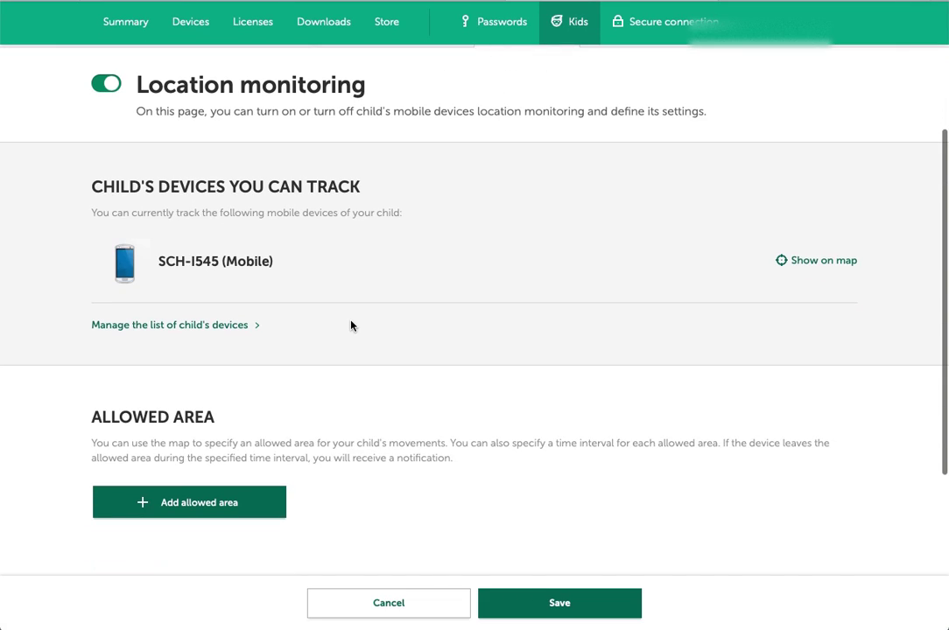
click(173, 504)
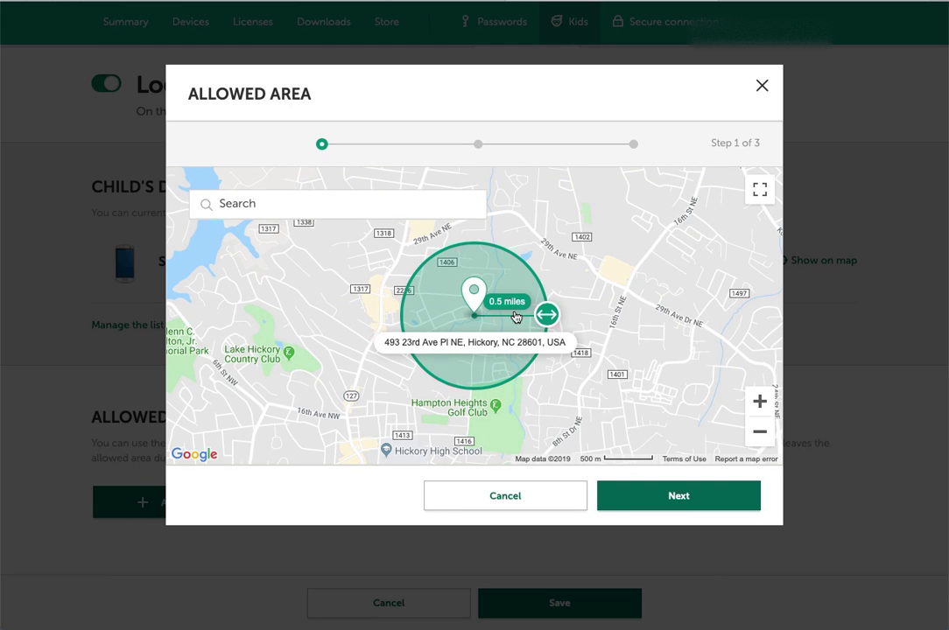
drag(548, 314, 479, 302)
click(489, 505)
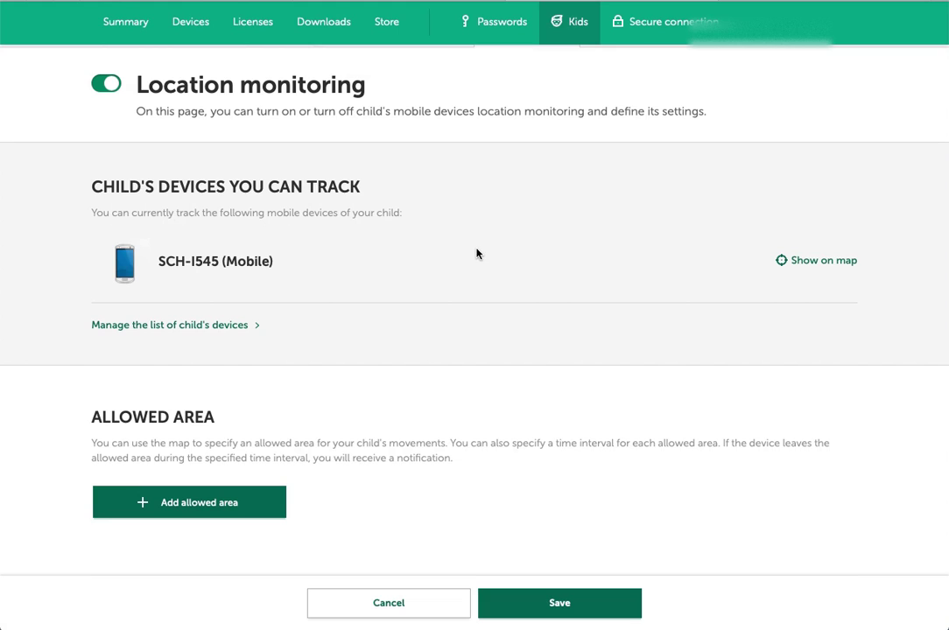
scroll(435, 263, up, 3)
Turn location monitoring back off and go to the Internet section without saving.
click(108, 312)
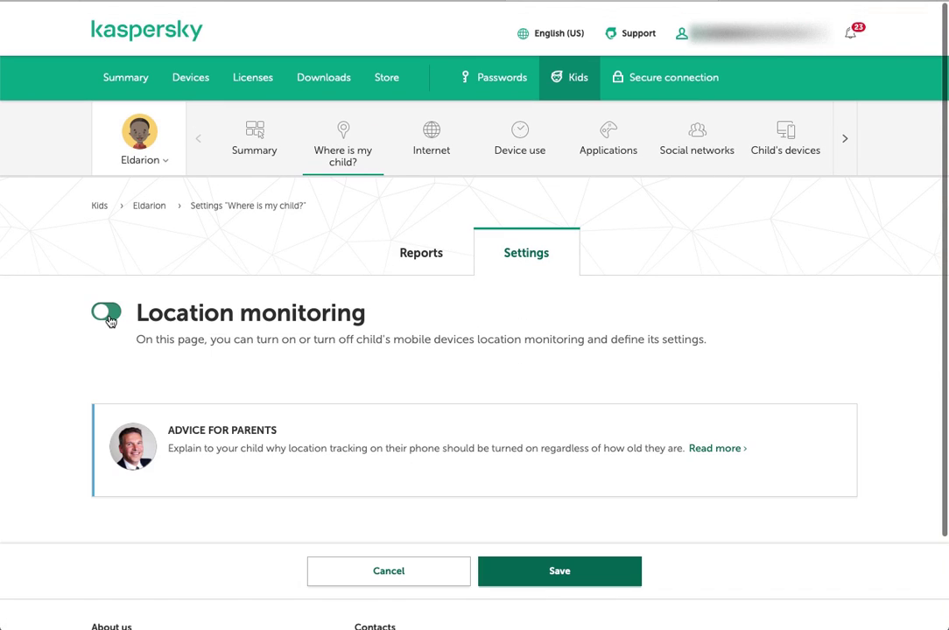
click(443, 145)
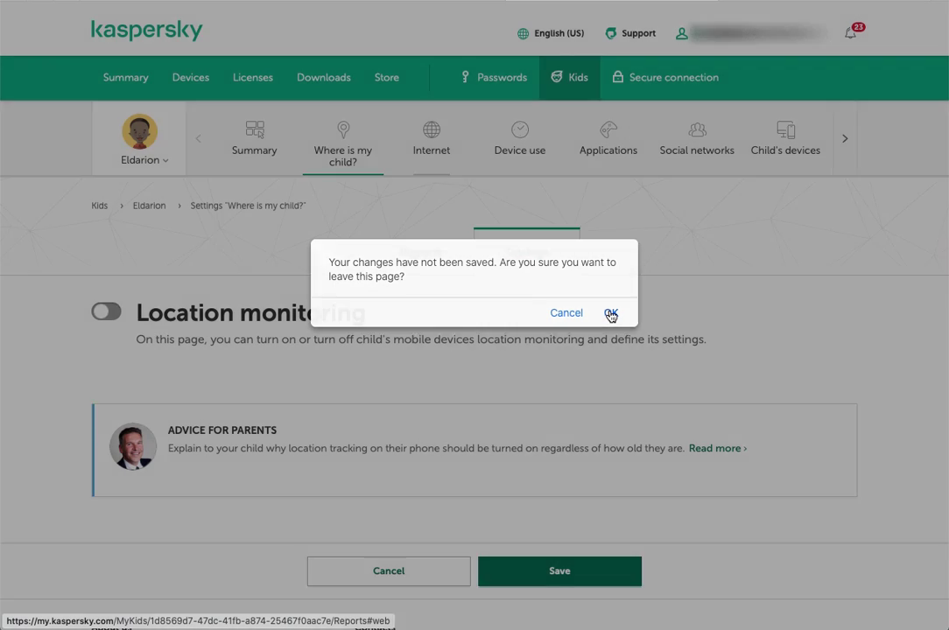
click(609, 312)
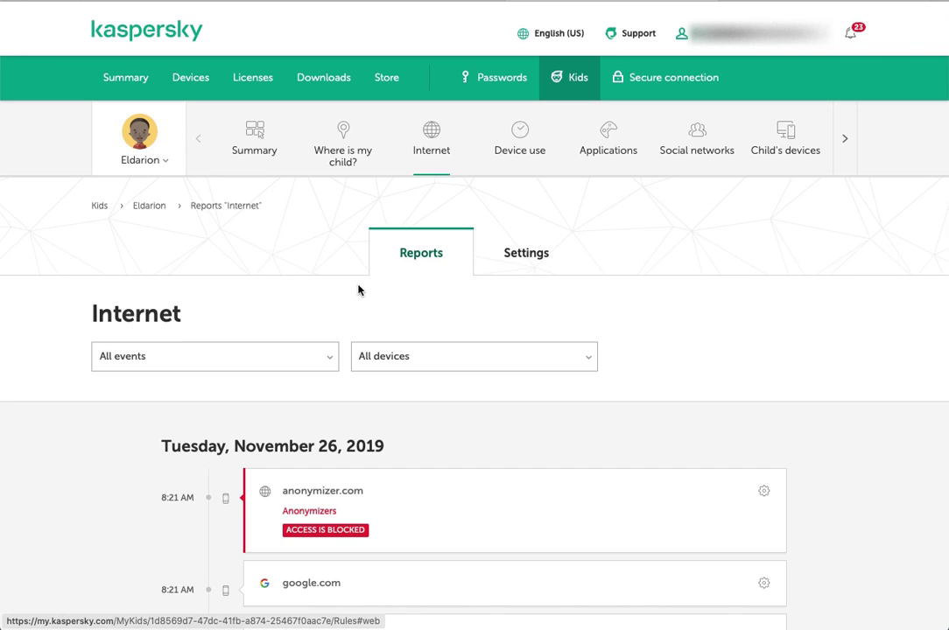
Inspect the All events and All devices report filters, then scroll the internet event timeline.
scroll(210, 275, down, 1)
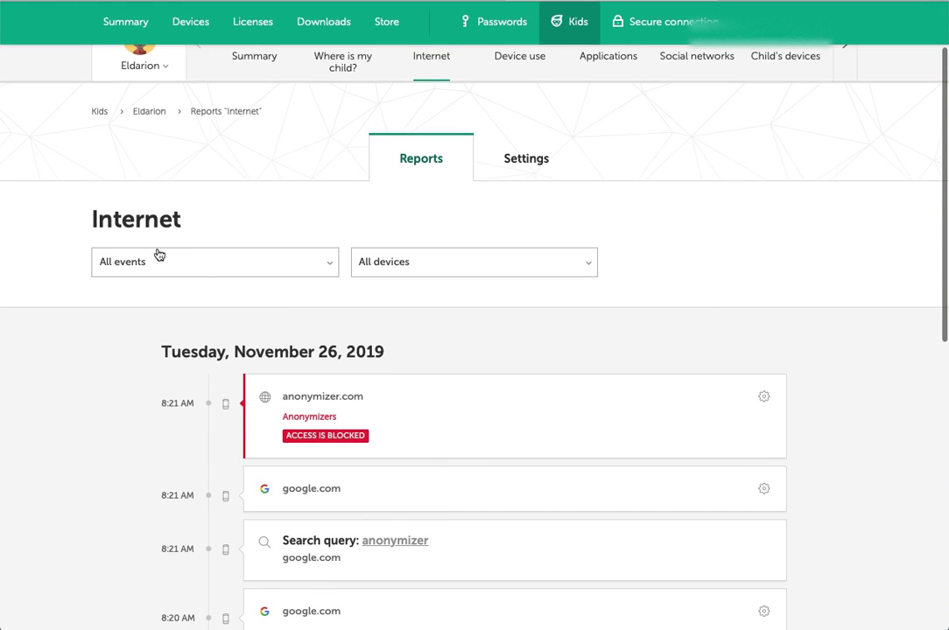
click(187, 271)
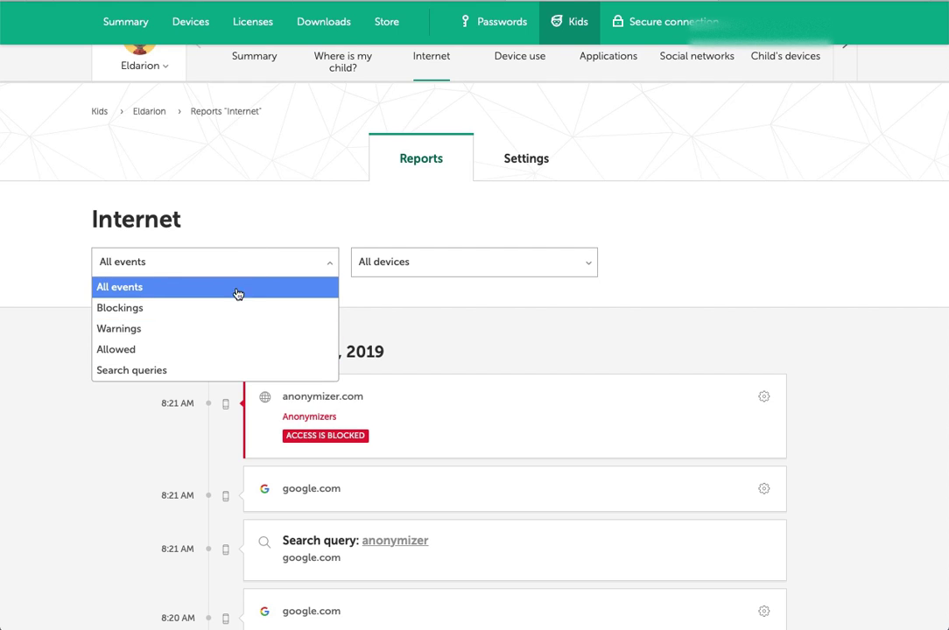
click(303, 230)
click(395, 262)
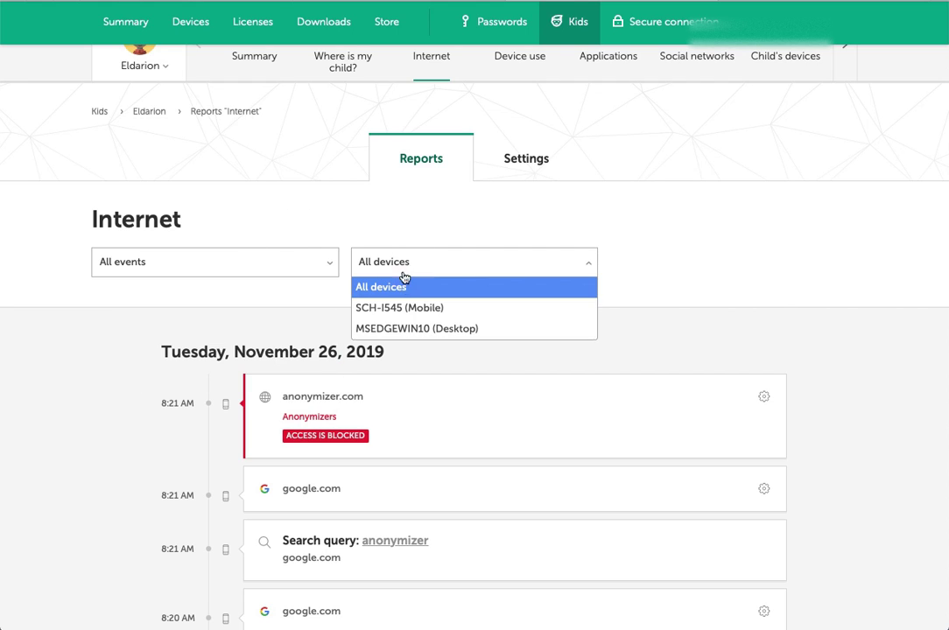
click(431, 245)
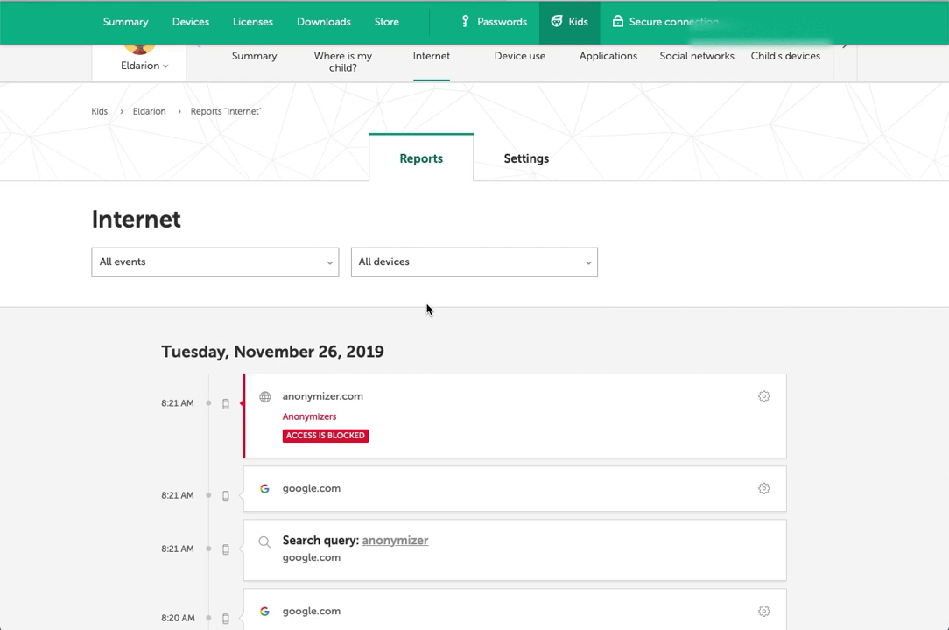
scroll(425, 309, down, 2)
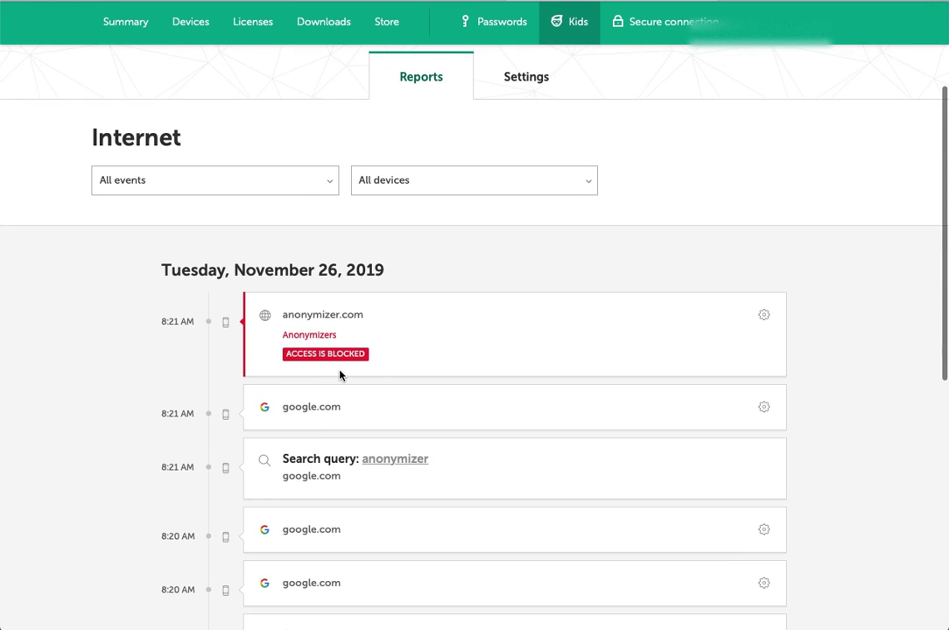
scroll(353, 508, down, 3)
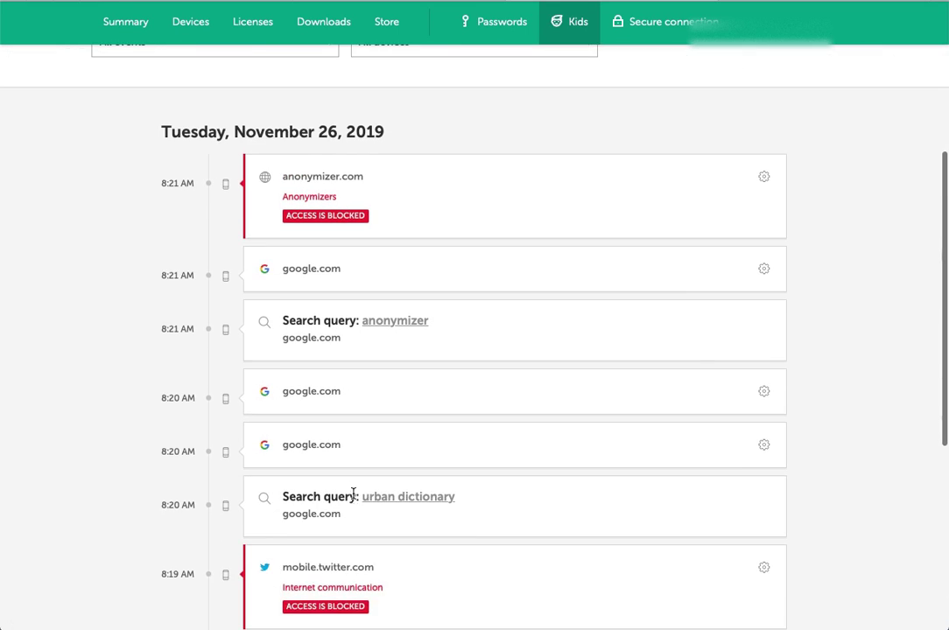
scroll(405, 513, down, 3)
scroll(405, 513, up, 10)
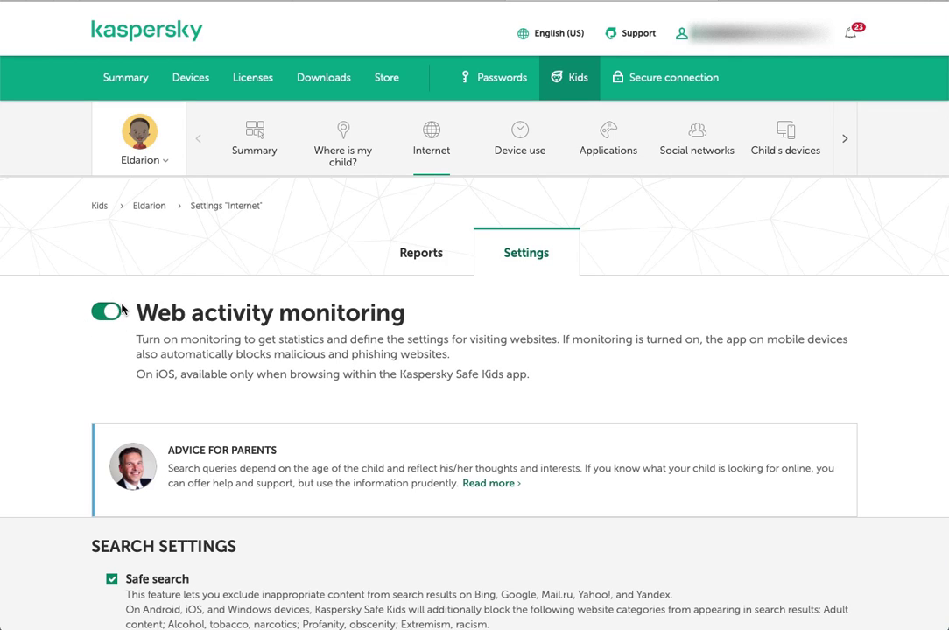
Scroll to Search Settings showing Safe search, Safe YouTube and restricted-theme notifications enabled.
scroll(241, 341, down, 2)
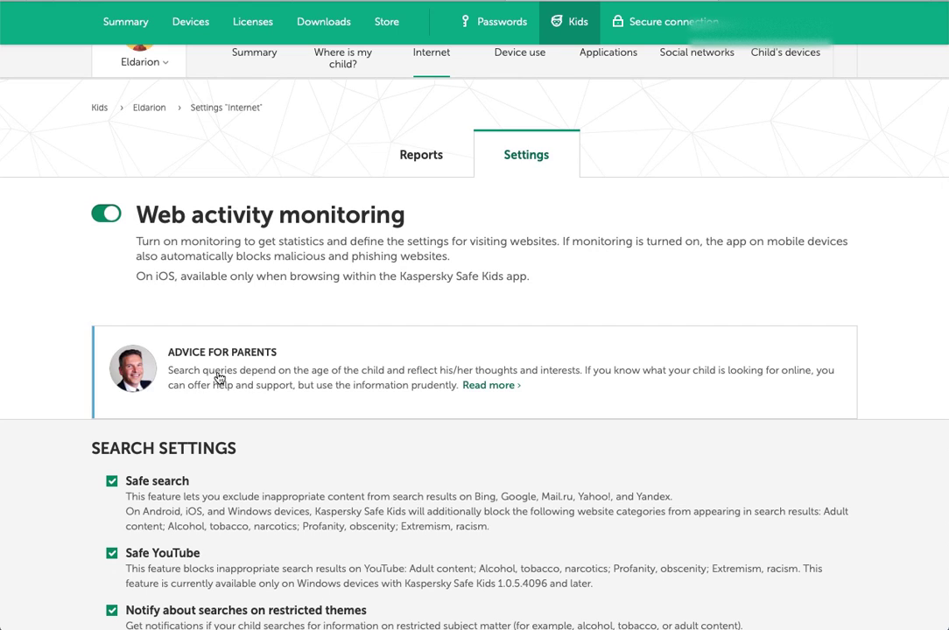
Read the full parents' advice on responding to a child's strange search queries.
click(495, 386)
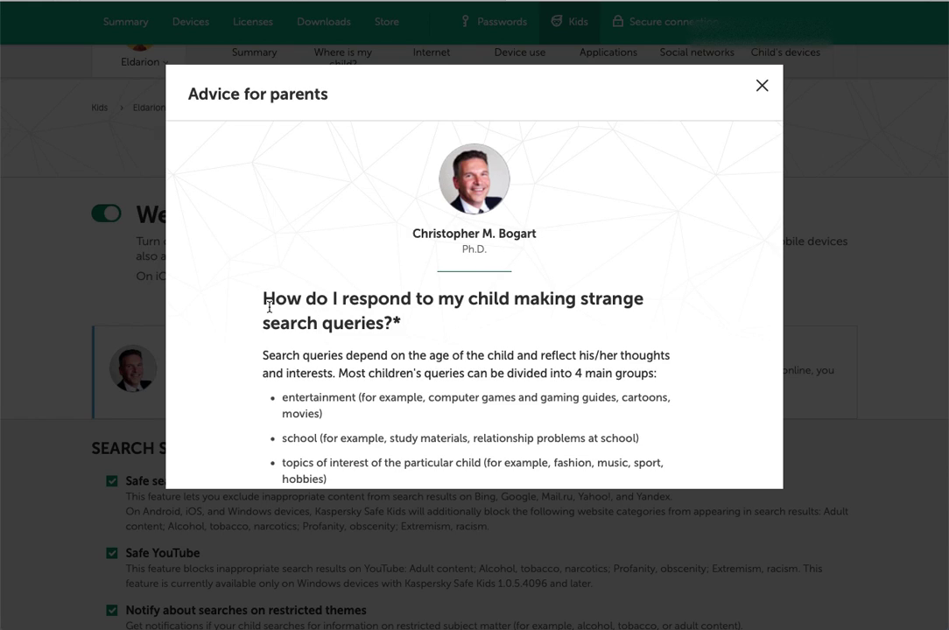
scroll(718, 387, down, 4)
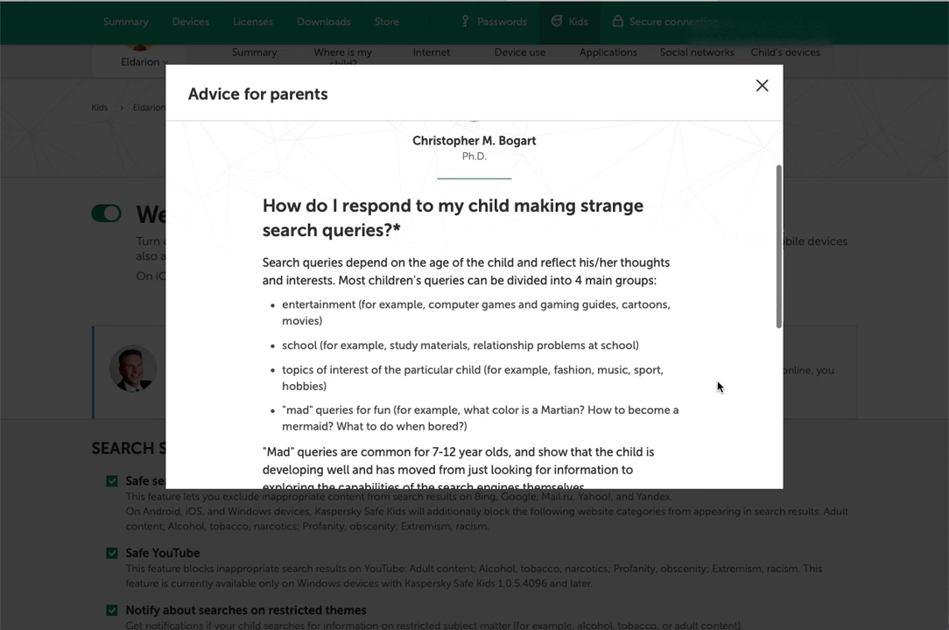
scroll(717, 387, down, 5)
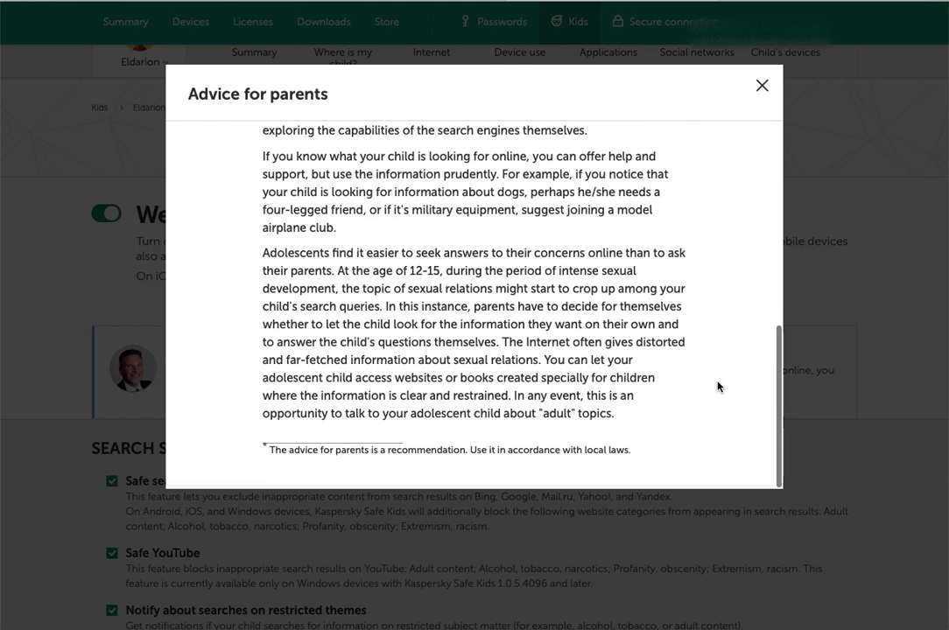
scroll(718, 386, up, 10)
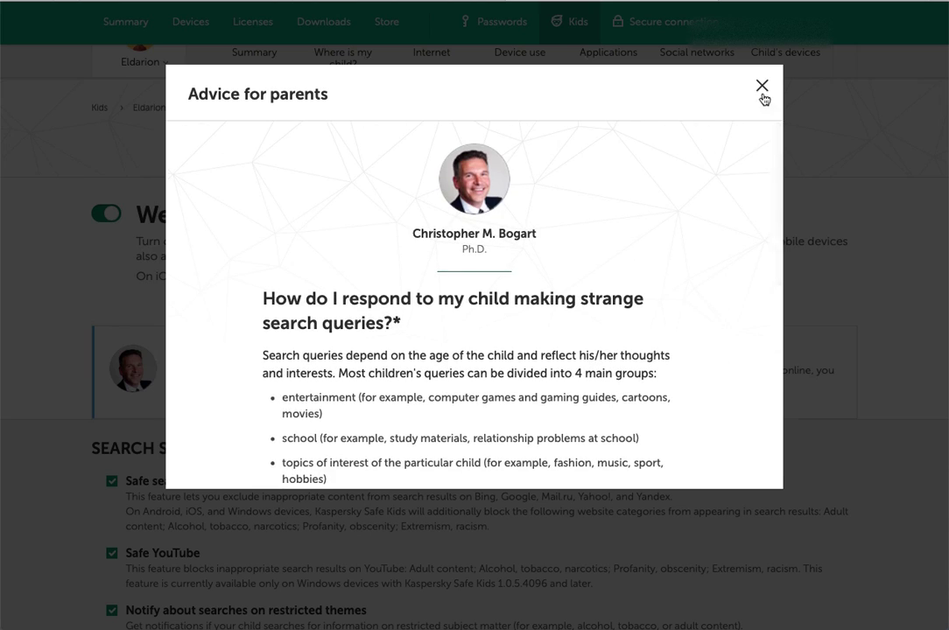
Close the advice and show the Adult content category description under website category restrictions.
click(761, 86)
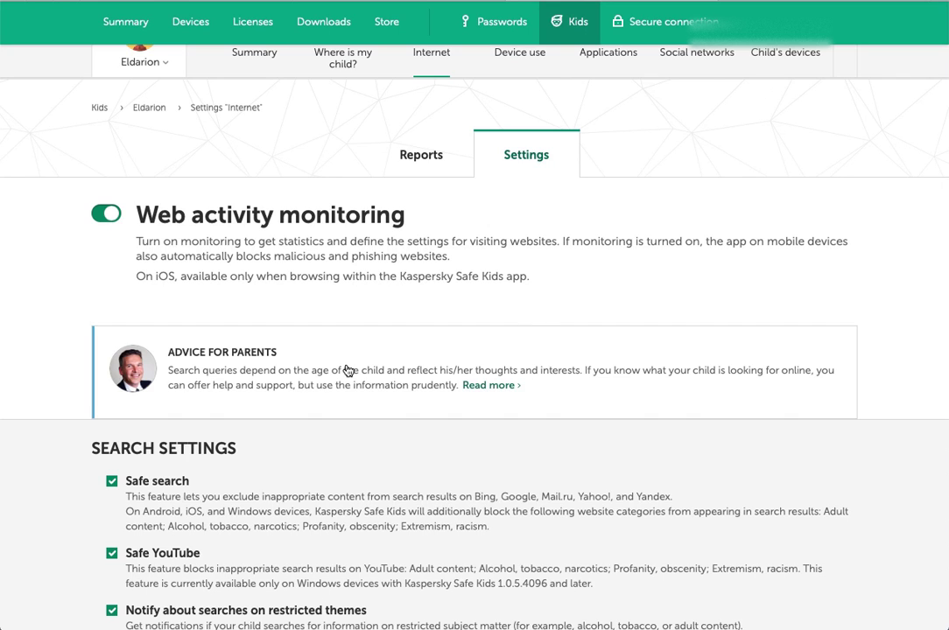
scroll(347, 371, down, 2)
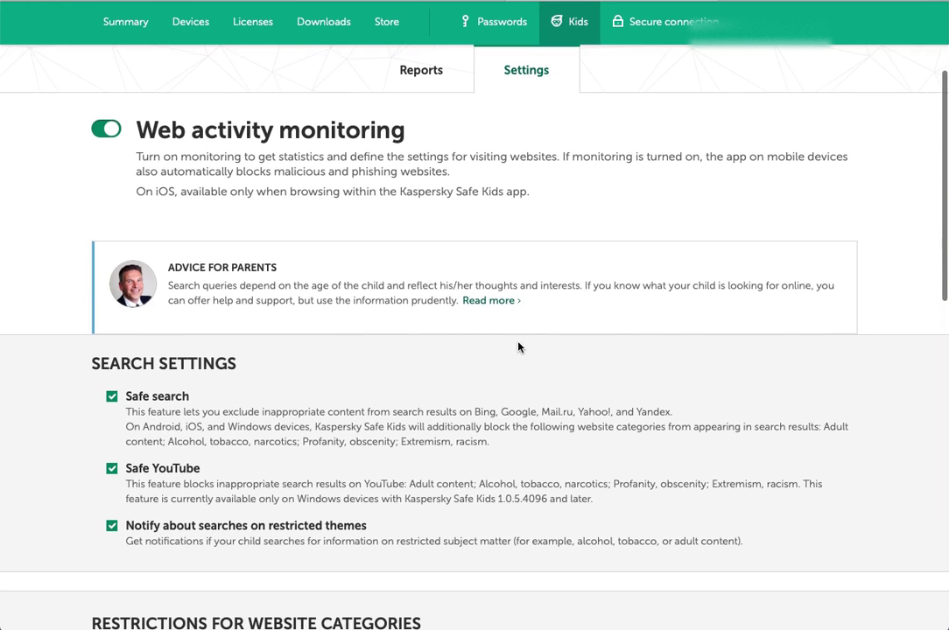
scroll(519, 345, down, 2)
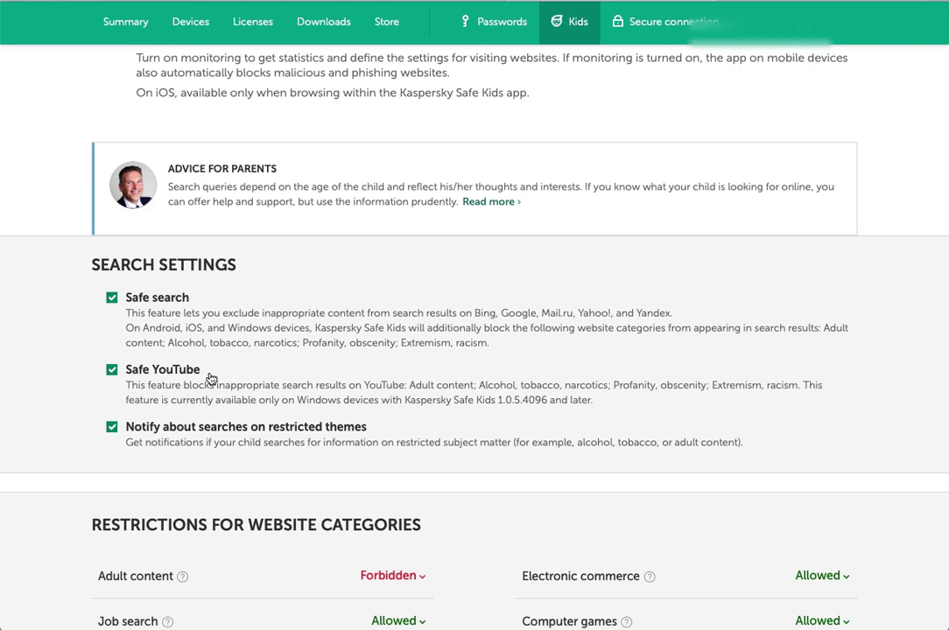
scroll(307, 398, down, 2)
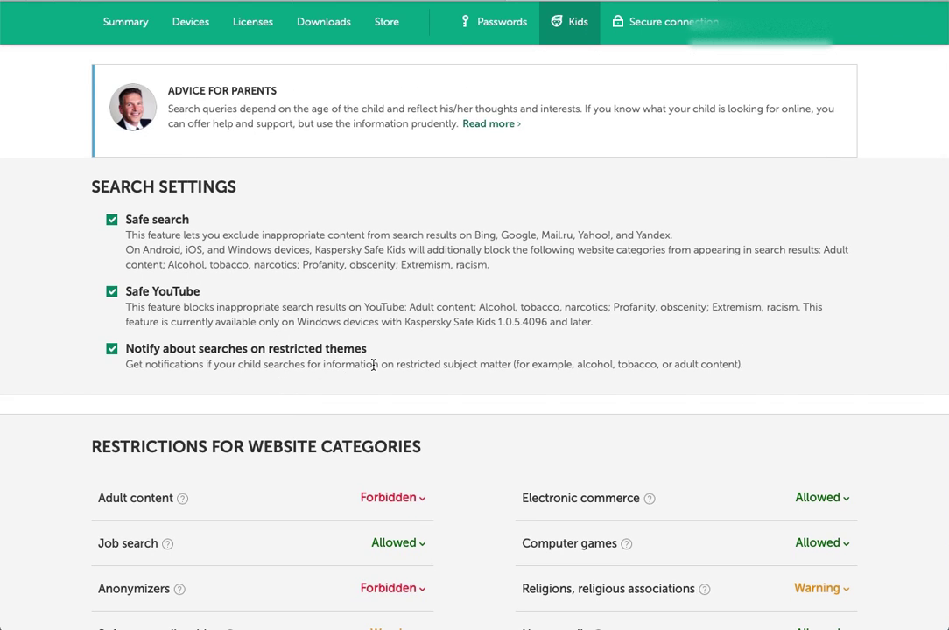
scroll(373, 364, down, 7)
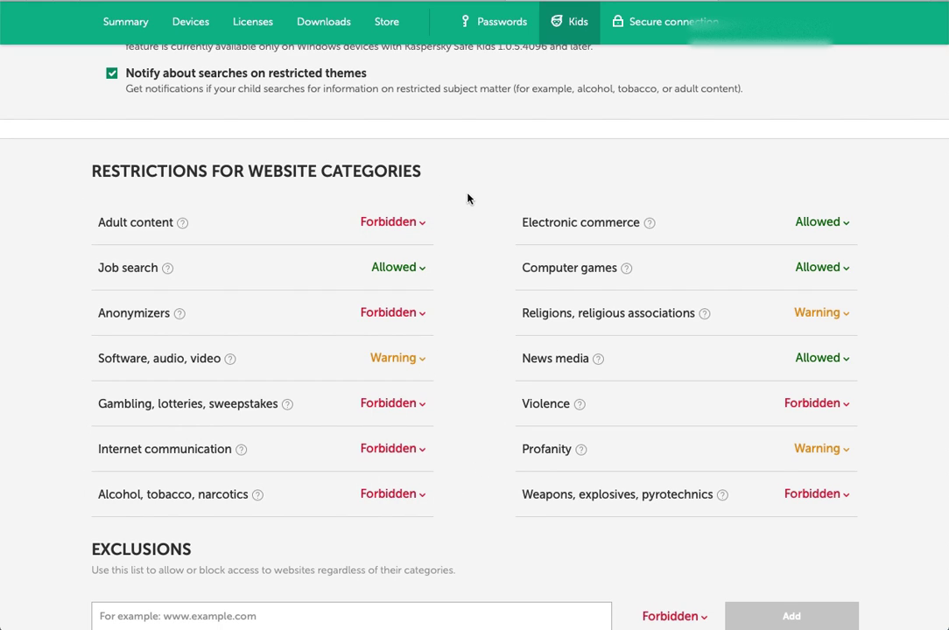
click(183, 224)
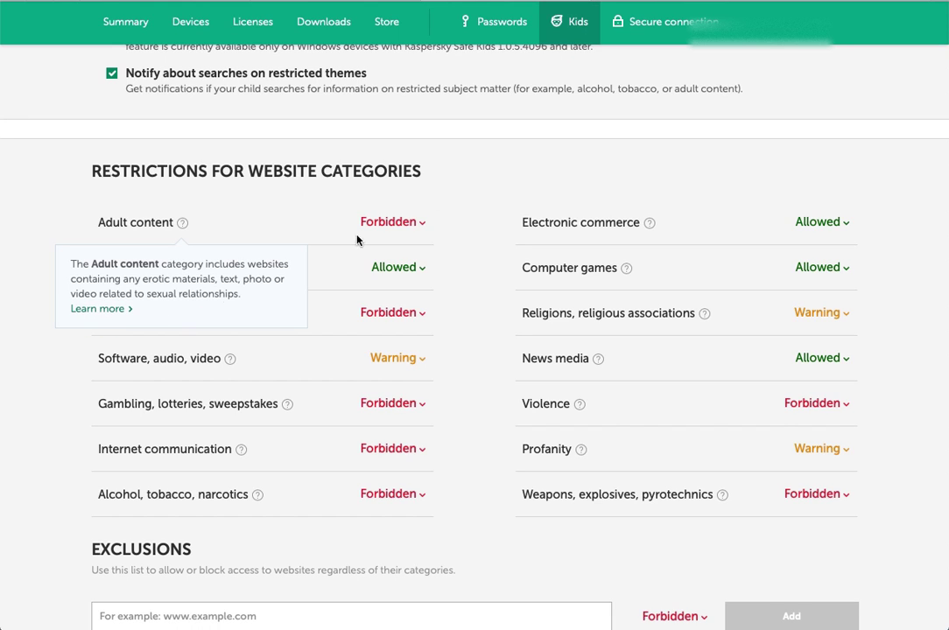
Read through the full Adult Content Category article on the Kaspersky Kids Safety site.
click(97, 308)
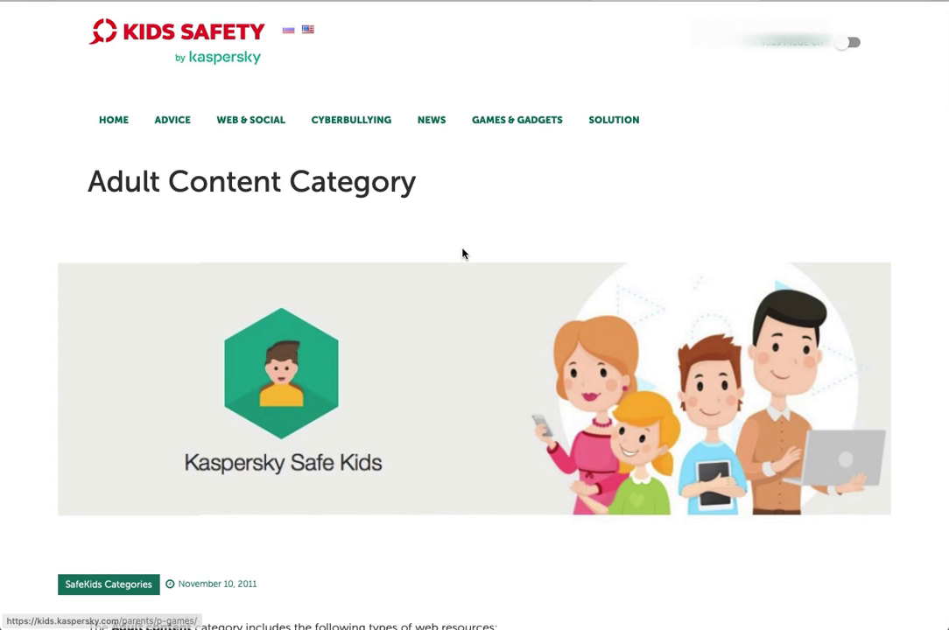
scroll(462, 254, down, 5)
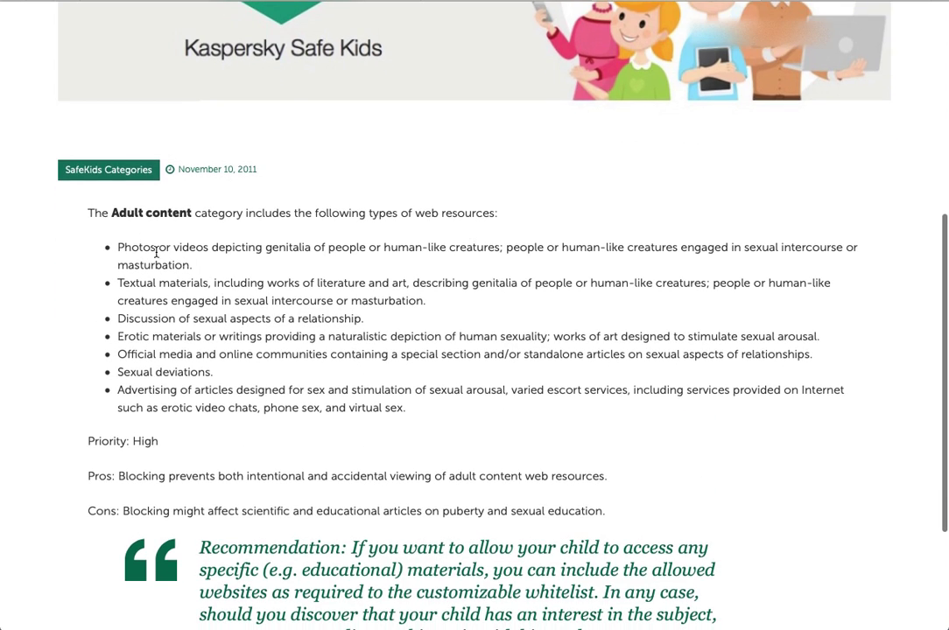
scroll(400, 504, down, 2)
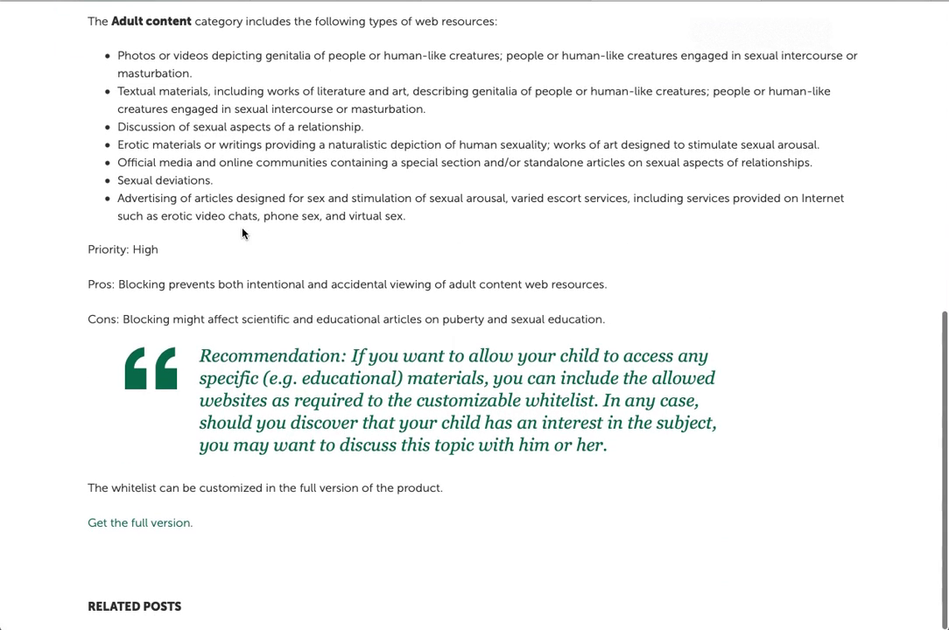
scroll(235, 335, up, 3)
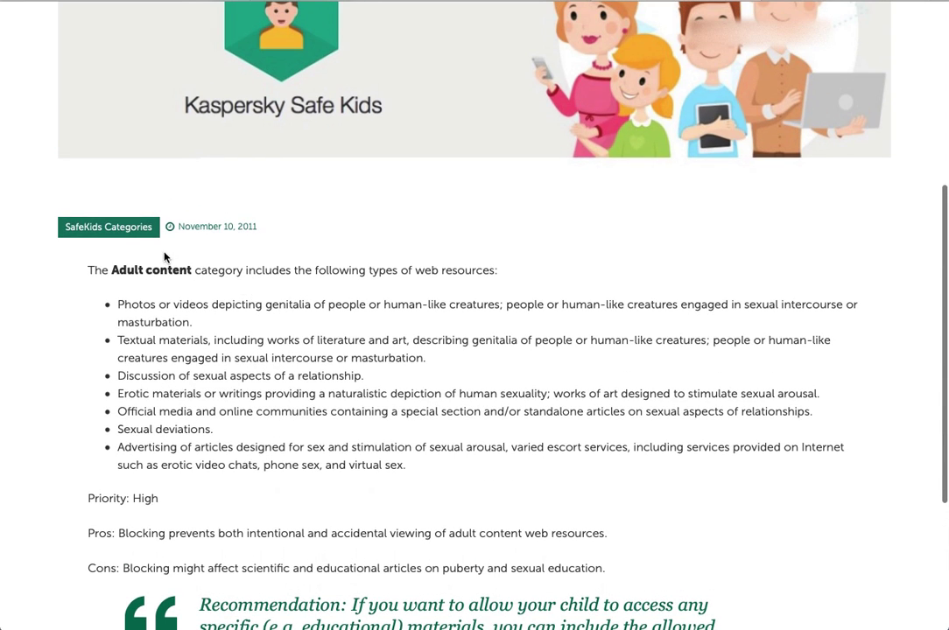
scroll(335, 285, up, 2)
click(528, 0)
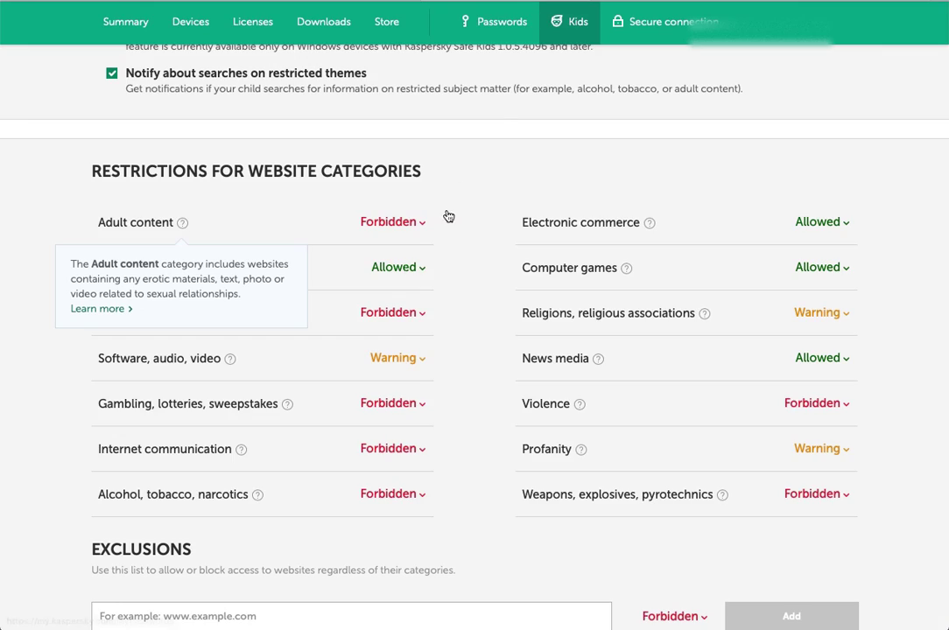
click(413, 223)
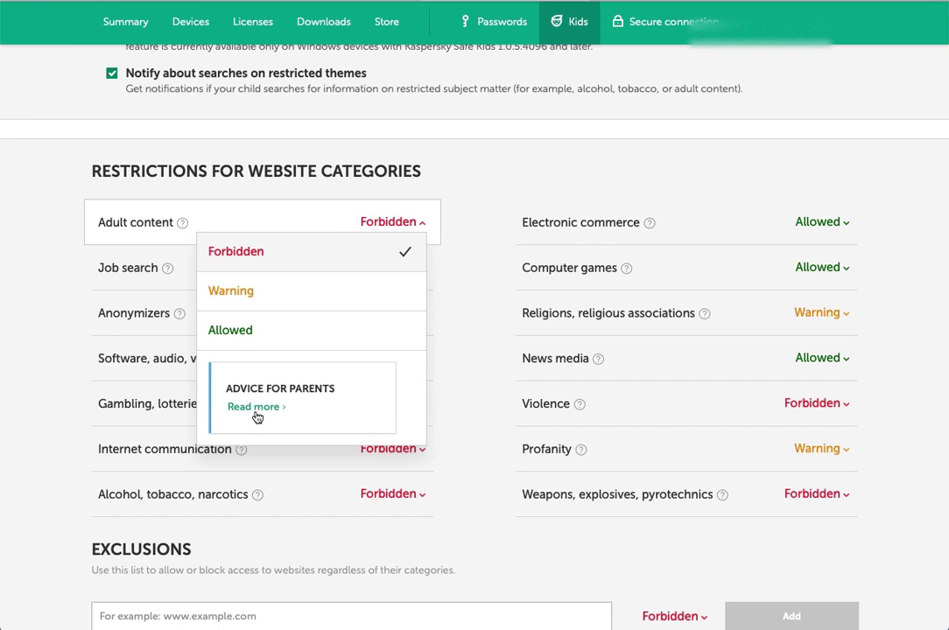
click(525, 265)
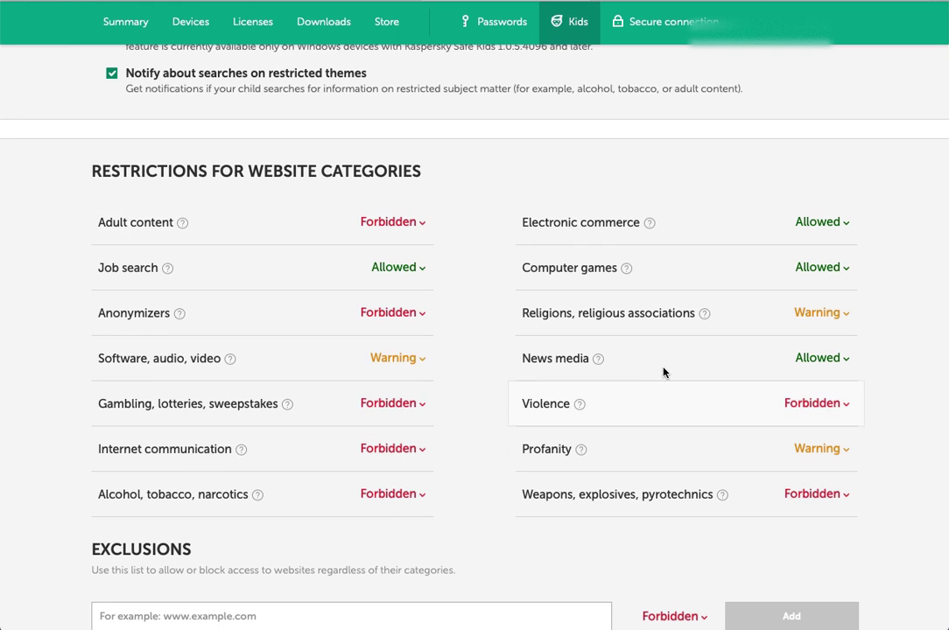
scroll(520, 490, down, 3)
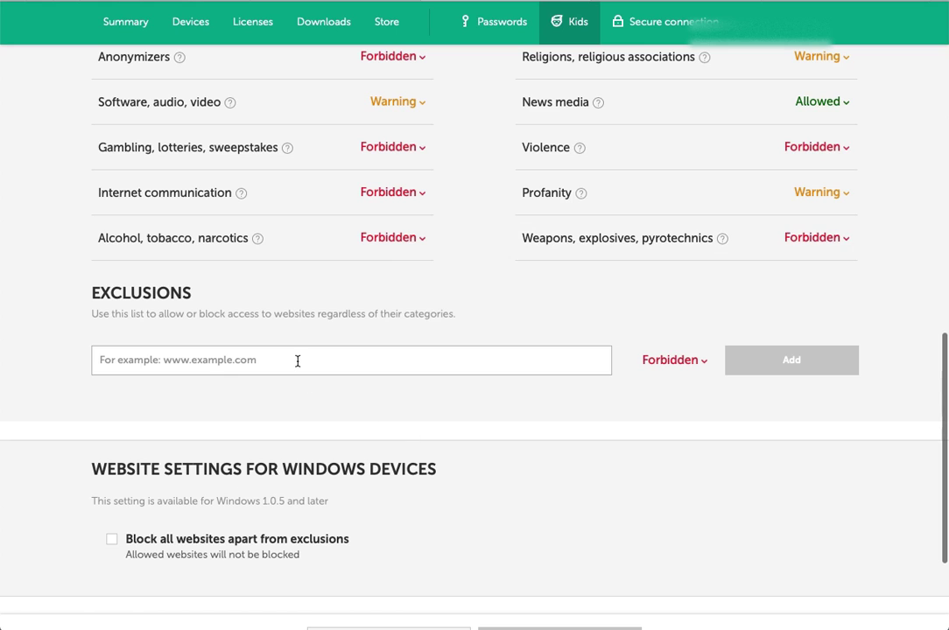
click(297, 360)
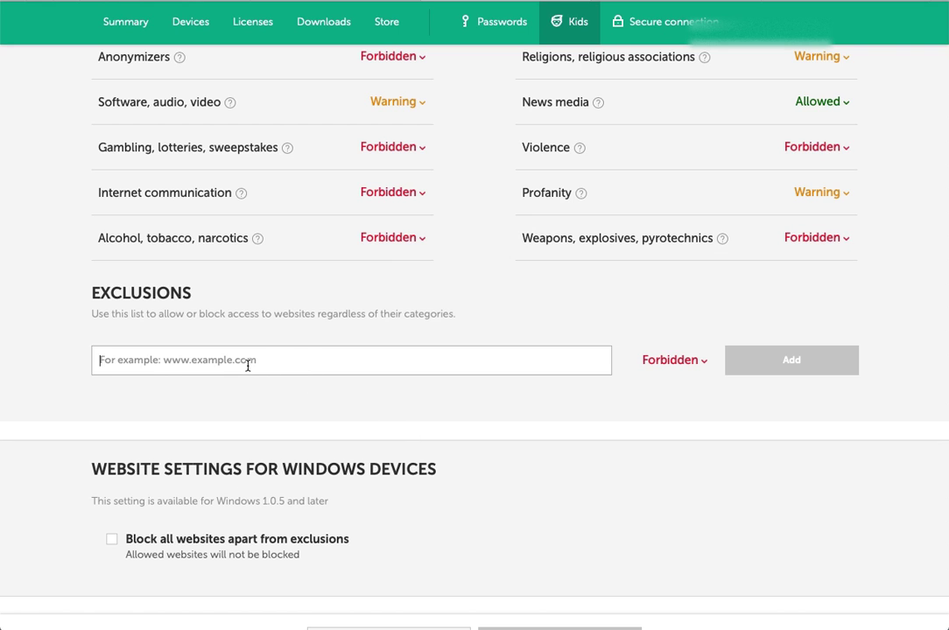
scroll(289, 362, up, 2)
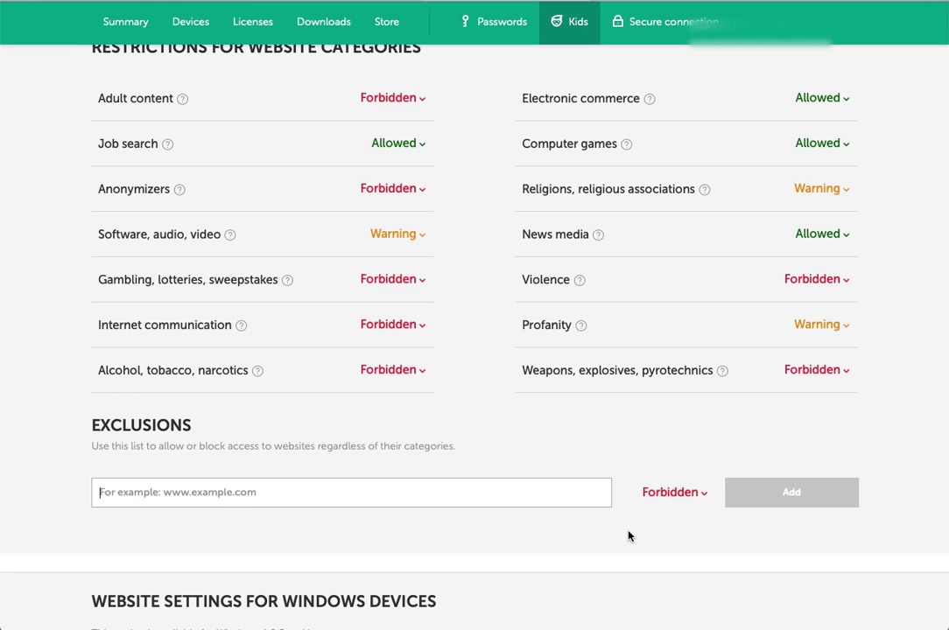
click(688, 496)
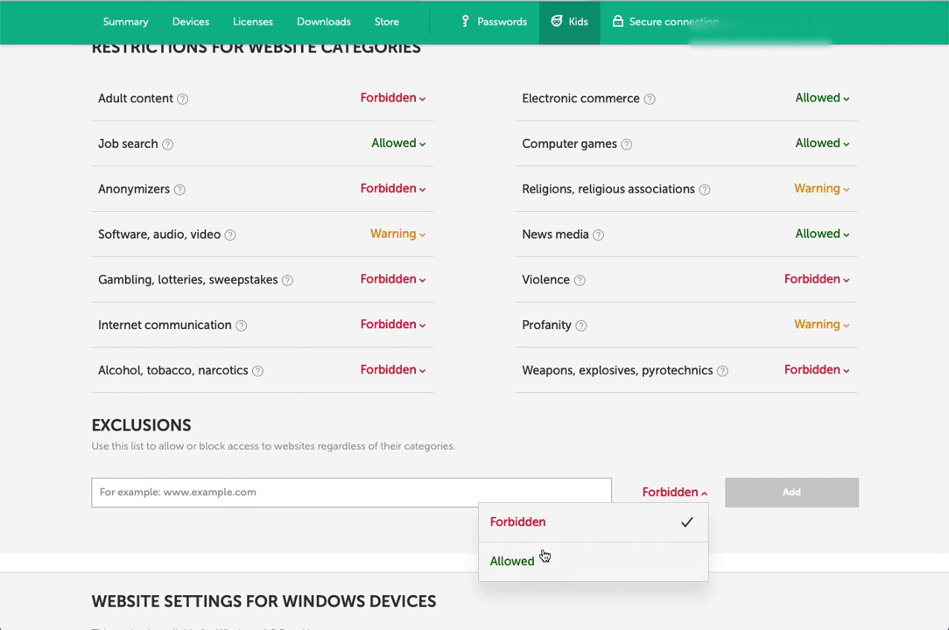
click(406, 486)
scroll(403, 485, down, 5)
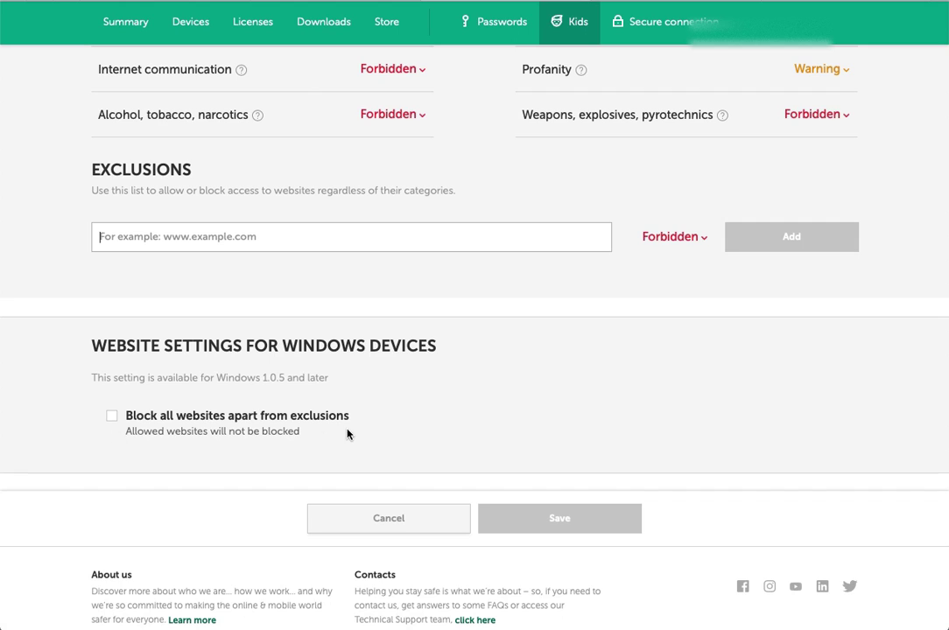
scroll(348, 434, up, 15)
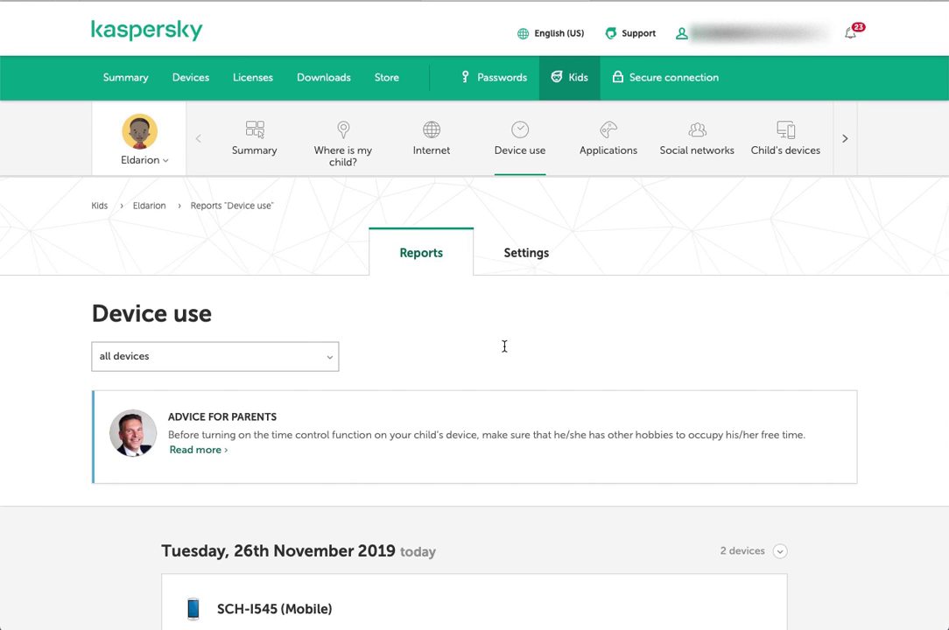
Scroll through the child's Device use page and back to the top.
scroll(455, 357, down, 3)
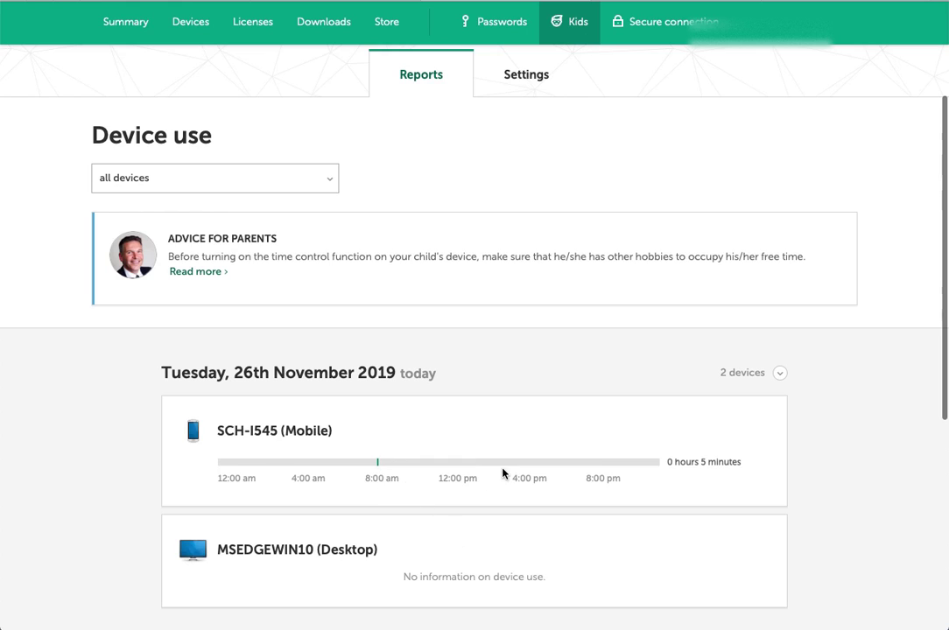
scroll(504, 473, up, 2)
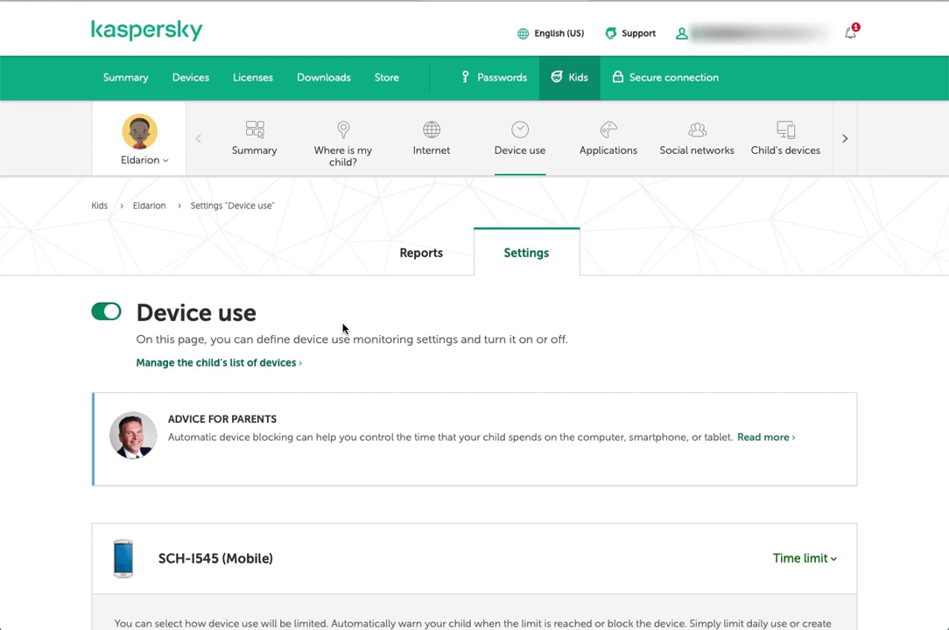
Check the SCH-I545 (Mobile) phone's Time limit options and close the list unchanged.
scroll(342, 328, down, 2)
scroll(343, 328, down, 3)
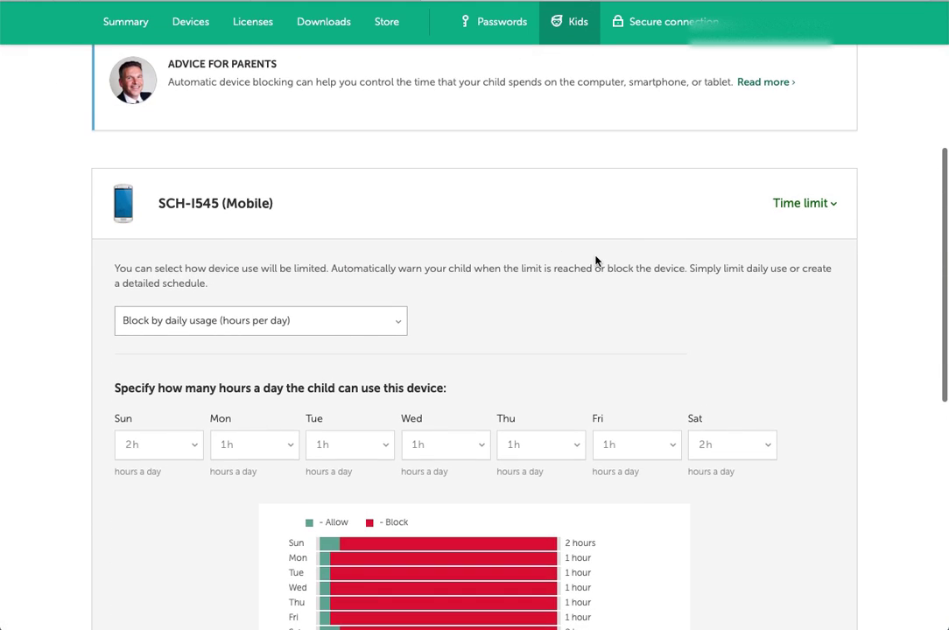
click(832, 202)
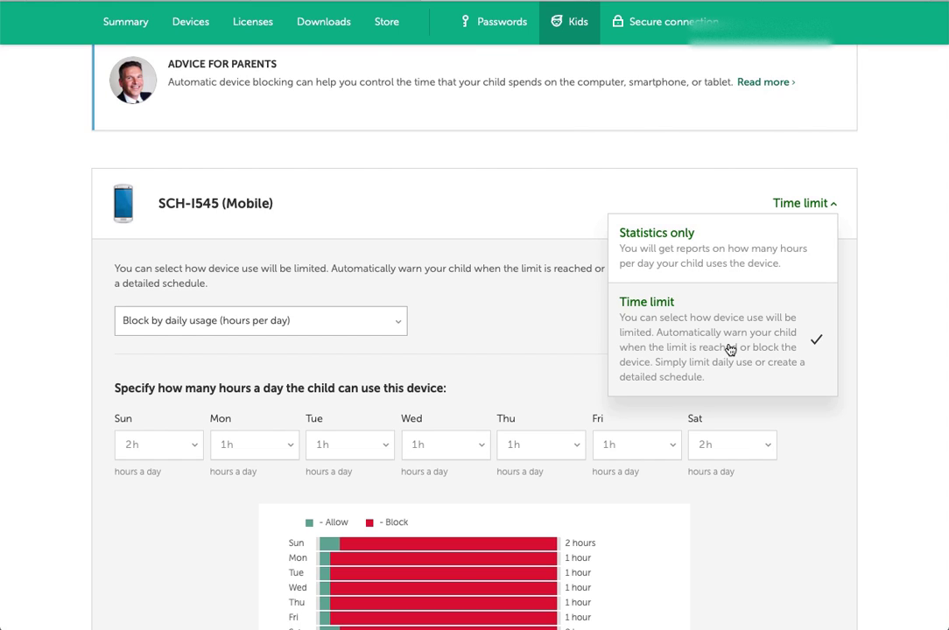
click(904, 303)
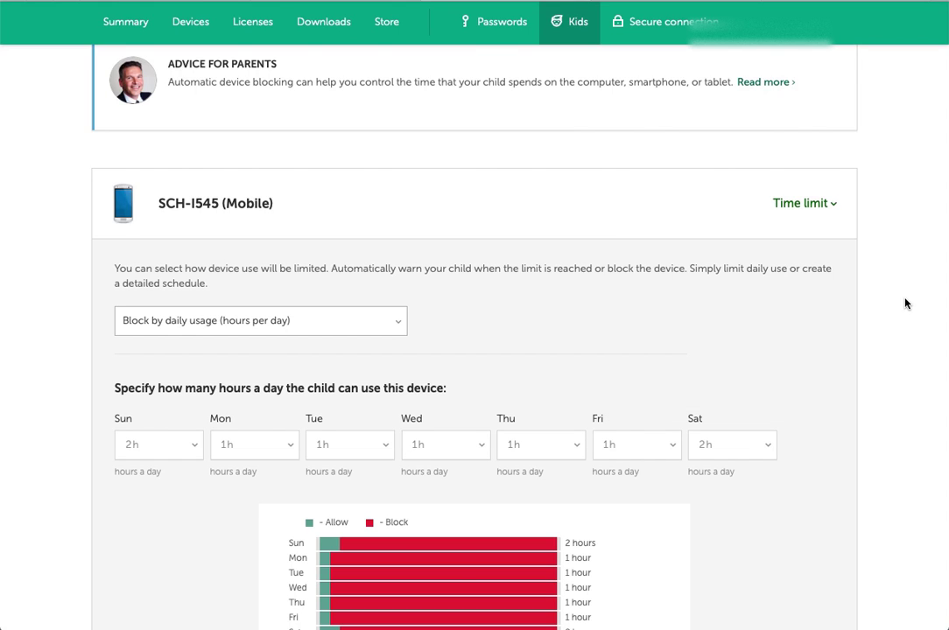
List the phone's warn and block limiting modes, currently on Block by daily usage.
scroll(904, 303, down, 6)
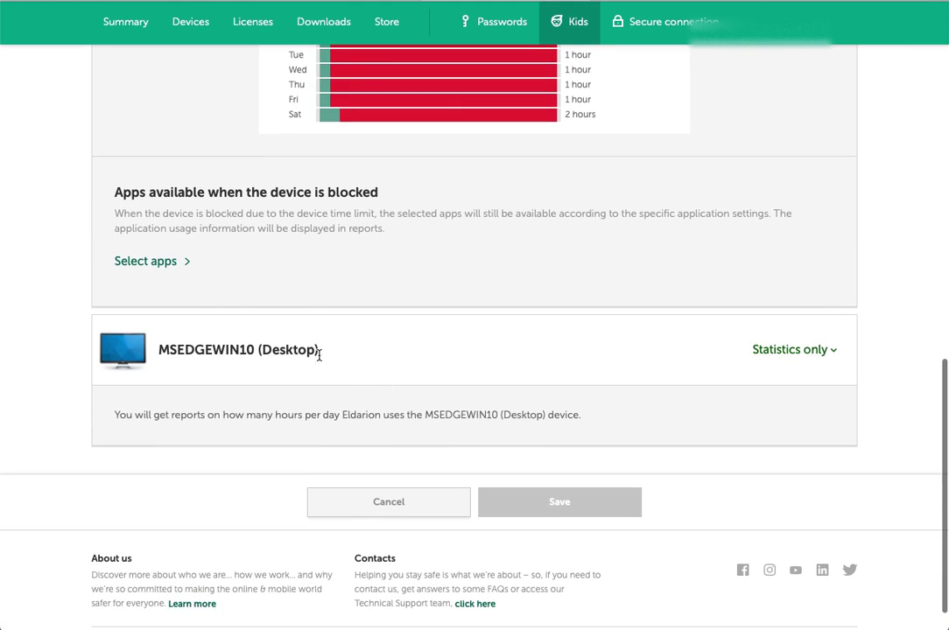
scroll(837, 250, up, 6)
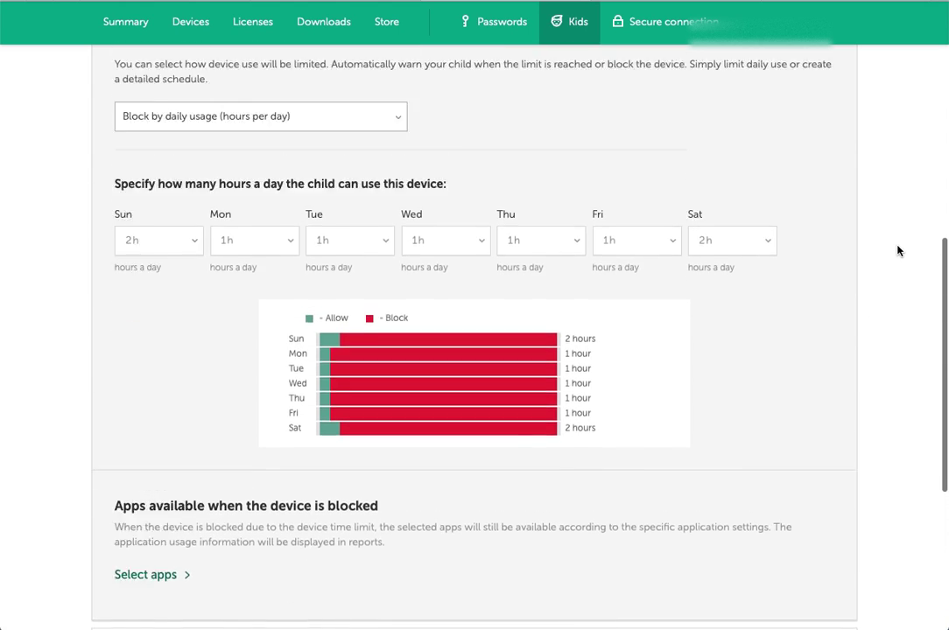
click(302, 329)
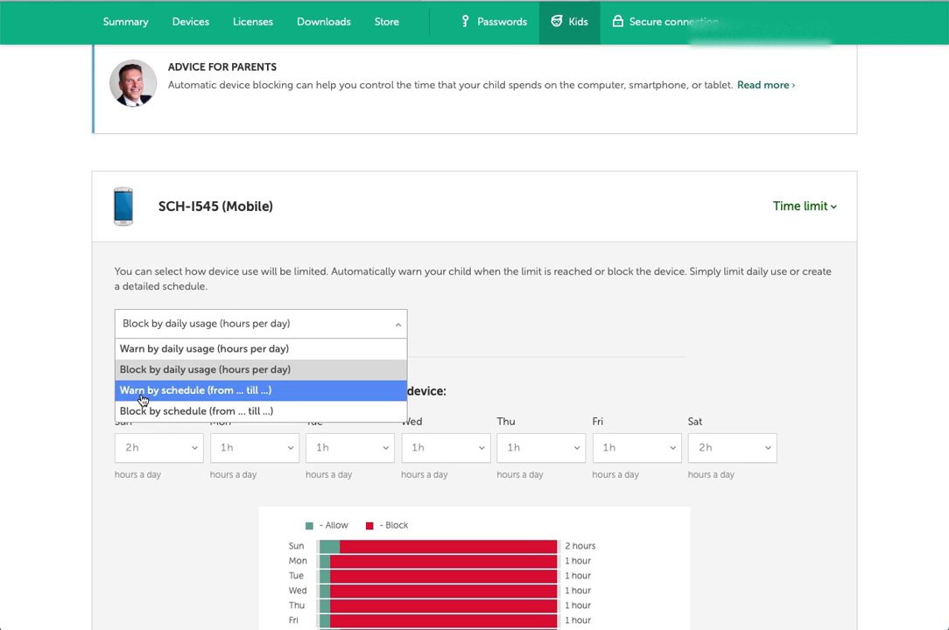
Switch the SCH-I545 phone to Warn by daily usage, leaving Saturday at 2h.
click(258, 349)
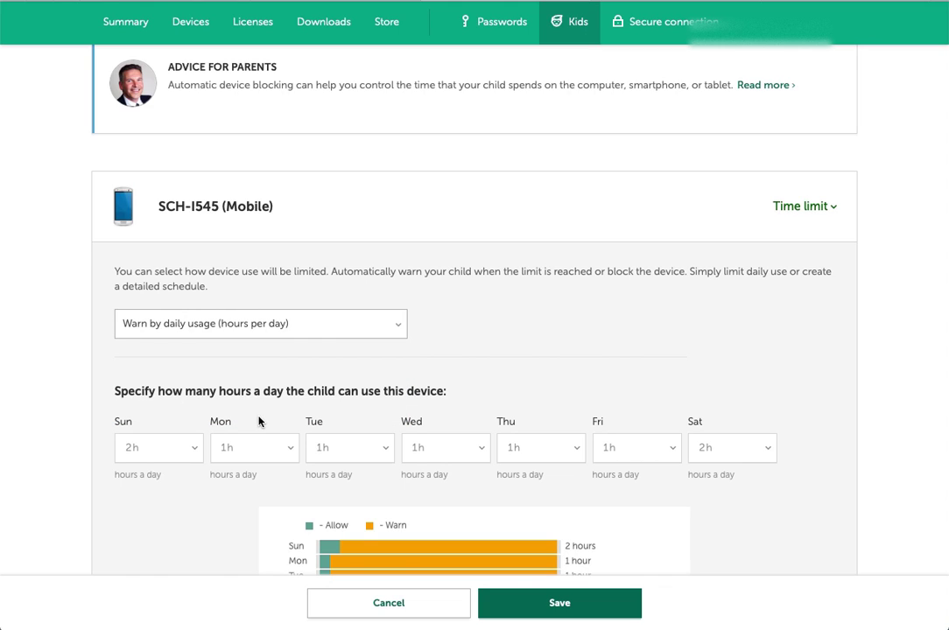
scroll(262, 421, down, 2)
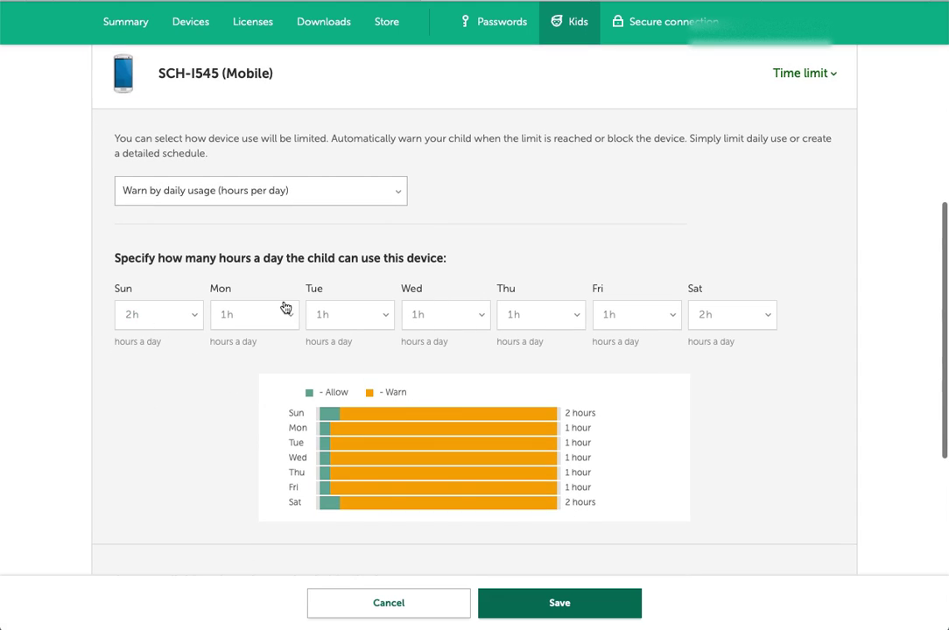
click(718, 316)
click(687, 284)
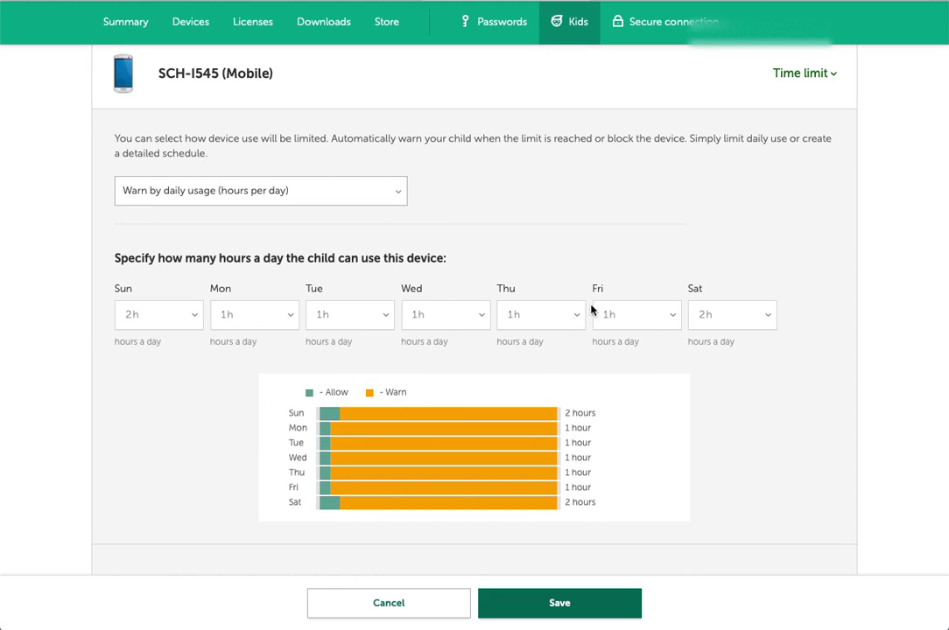
click(271, 188)
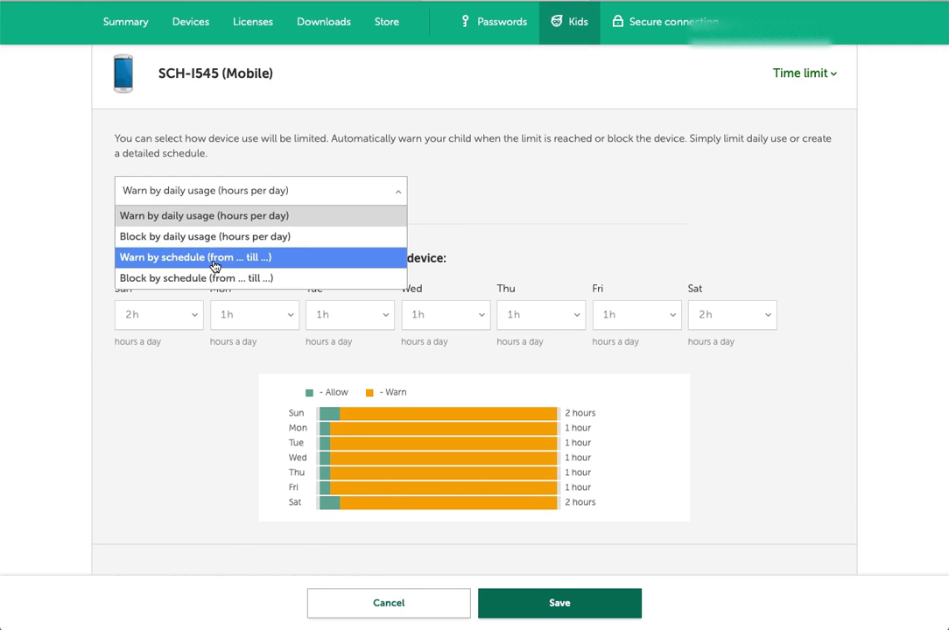
Choose Warn by schedule and begin a time interval, keeping the 00:00 start time.
click(214, 265)
click(476, 312)
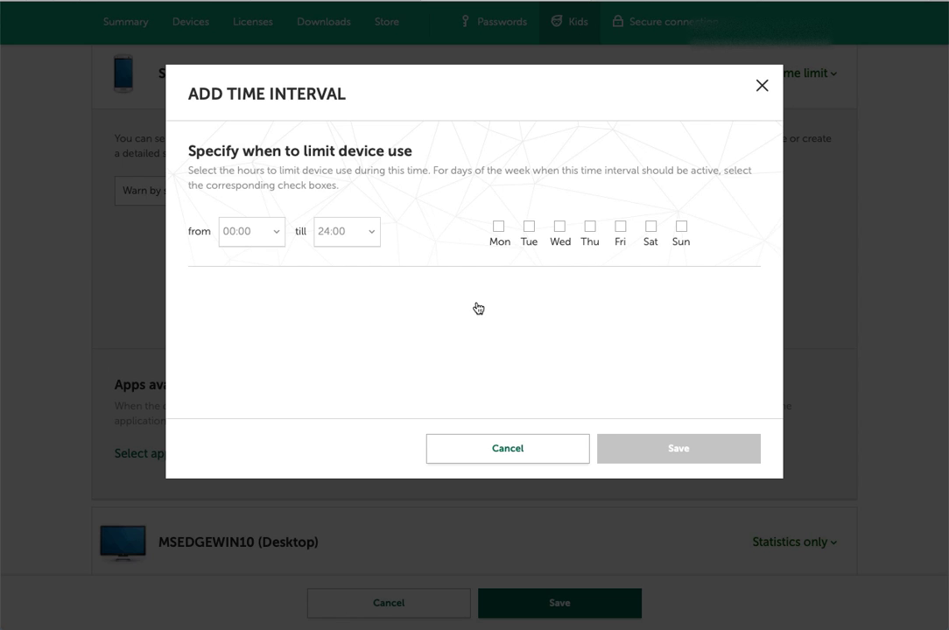
click(251, 231)
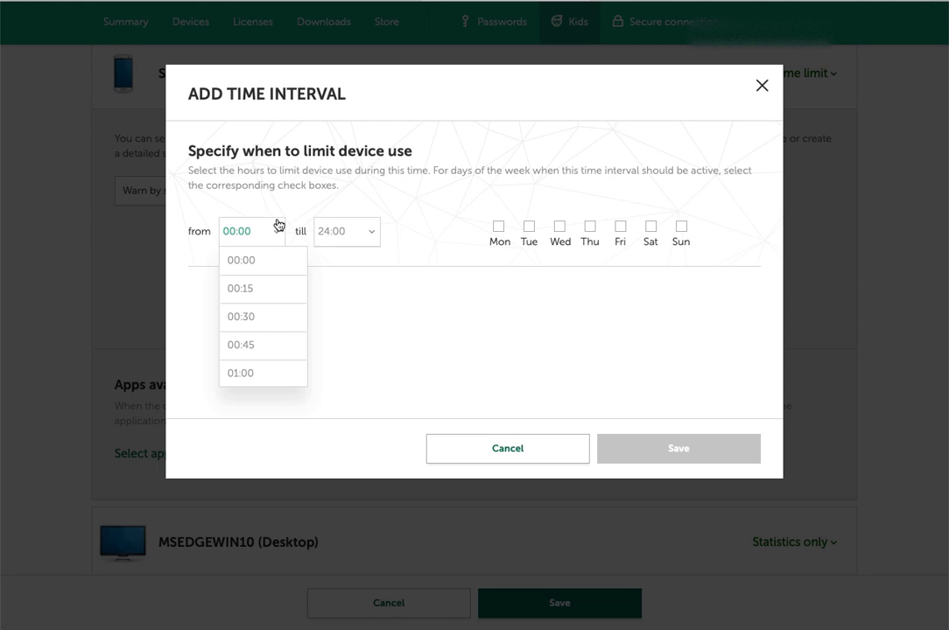
click(264, 210)
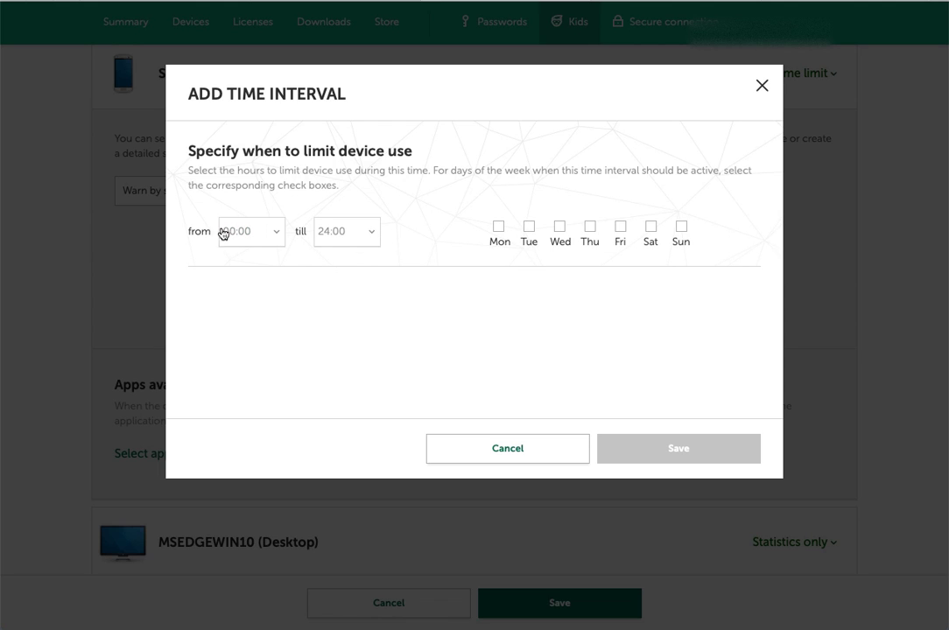
click(503, 458)
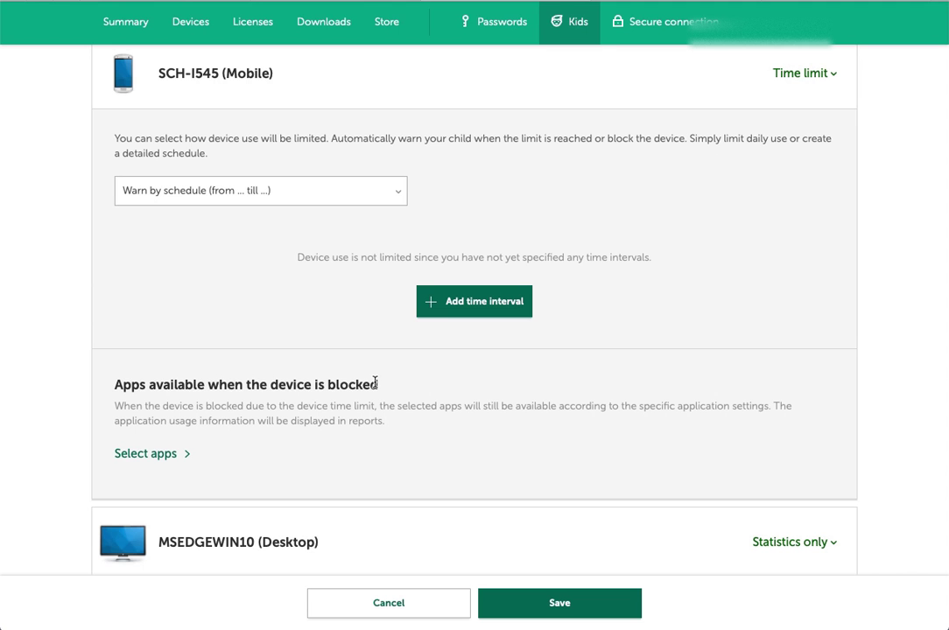
scroll(277, 328, down, 2)
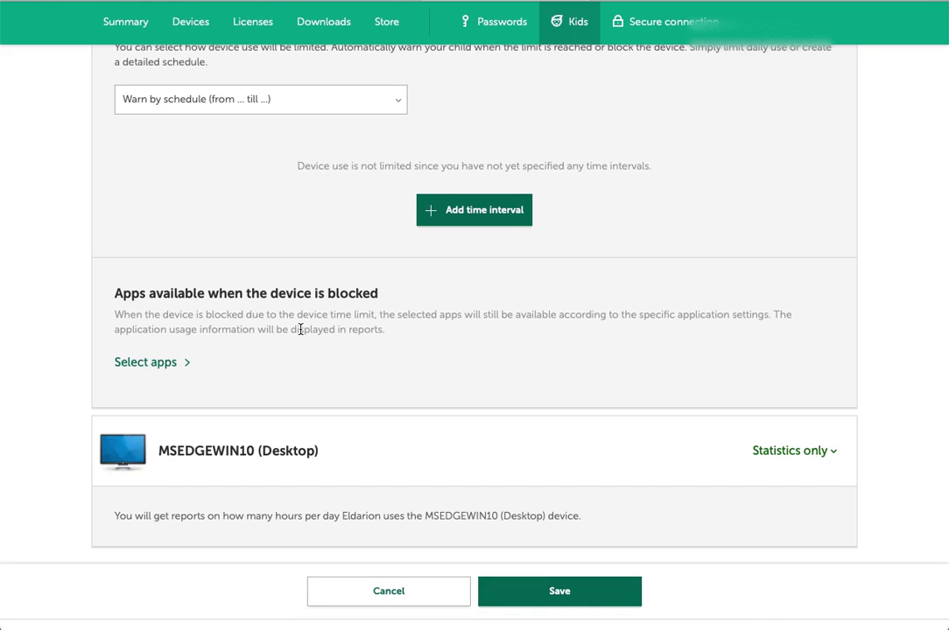
scroll(308, 359, down, 3)
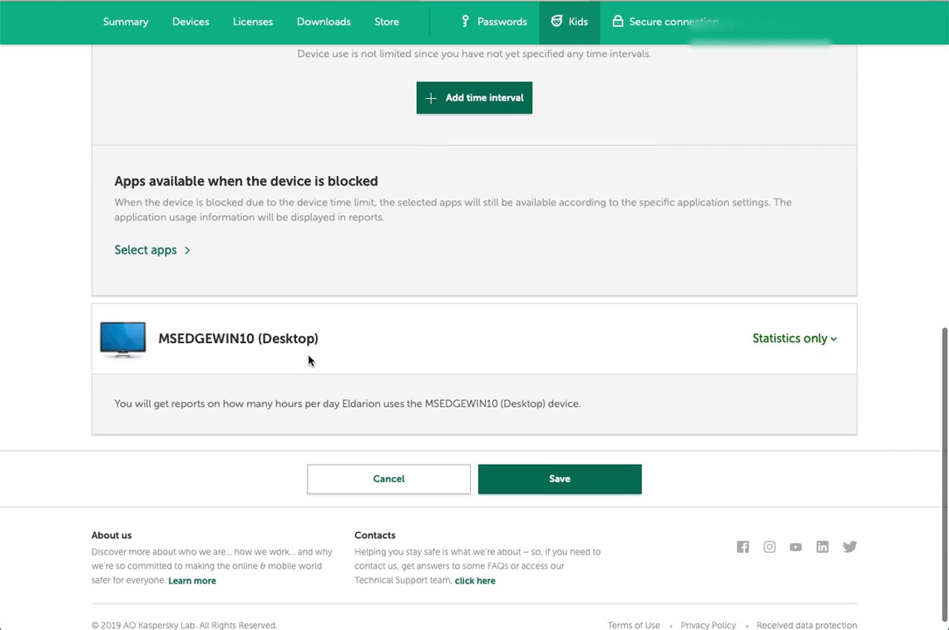
scroll(308, 359, up, 6)
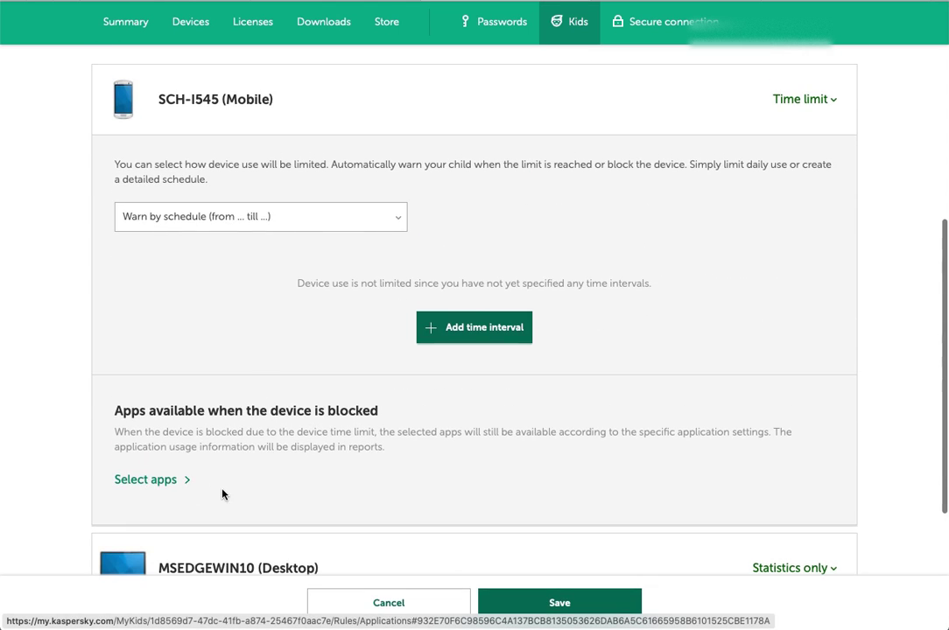
scroll(229, 487, up, 12)
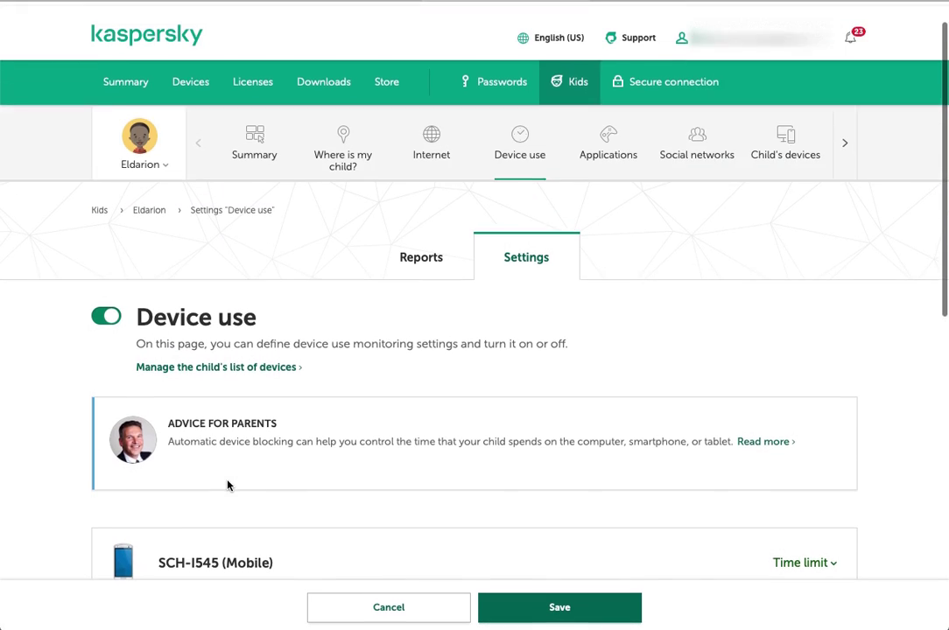
Go to the child's Applications report, discarding the unsaved device-use changes.
click(613, 158)
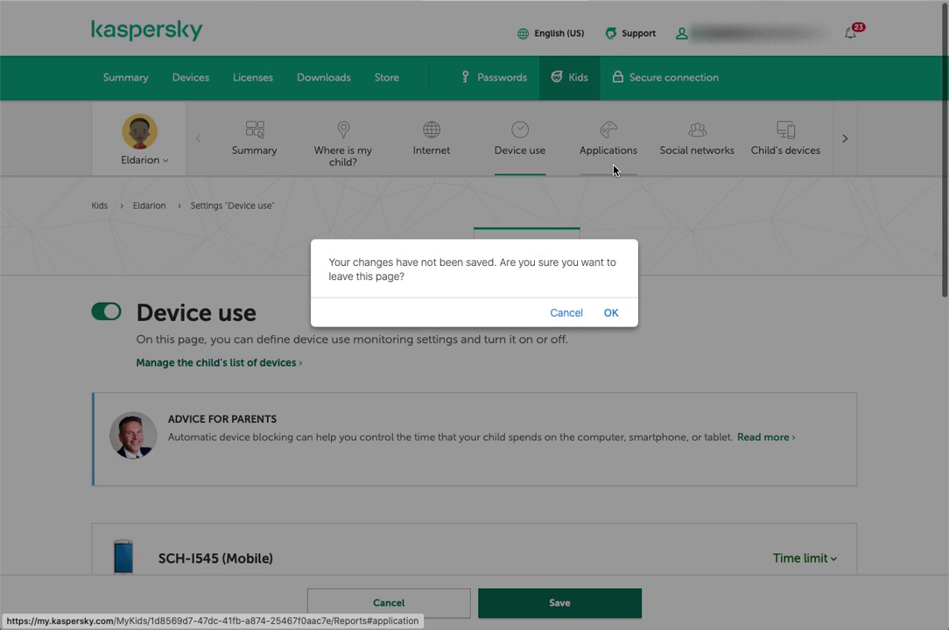
click(613, 313)
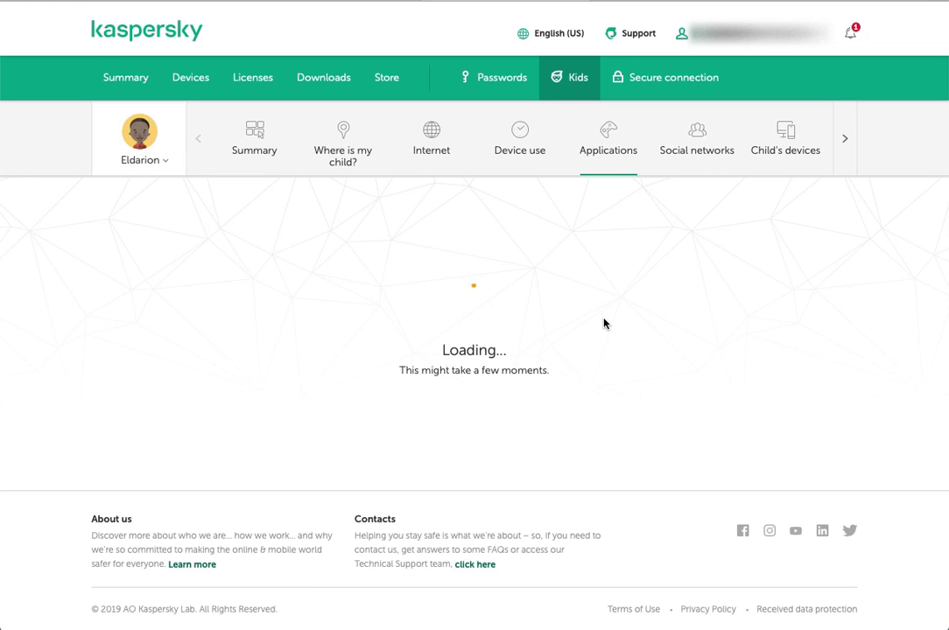
scroll(544, 399, down, 2)
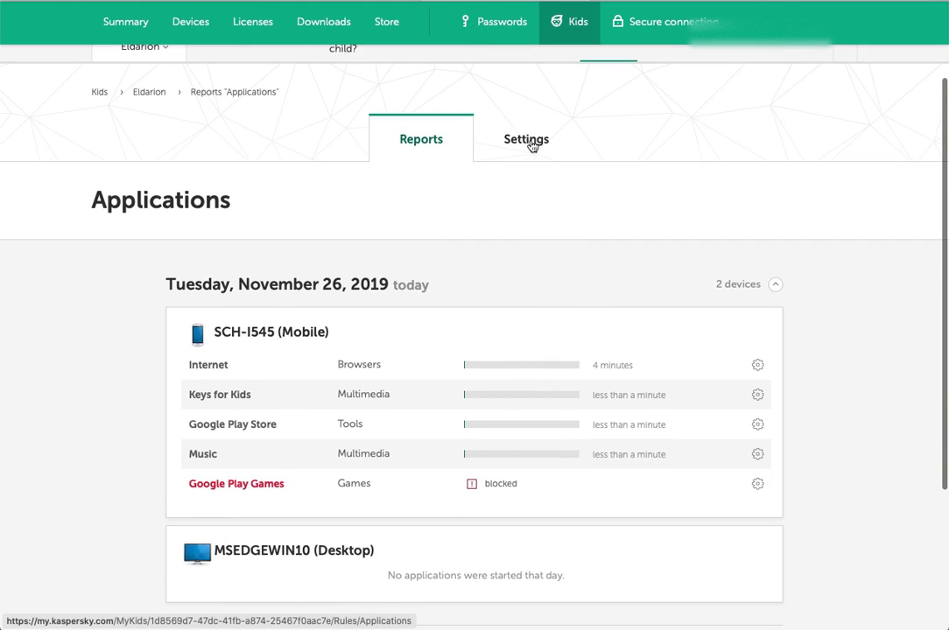
Expand the SCH-I545 (Mobile) app list to show its 35 Allowed apps.
scroll(661, 176, up, 1)
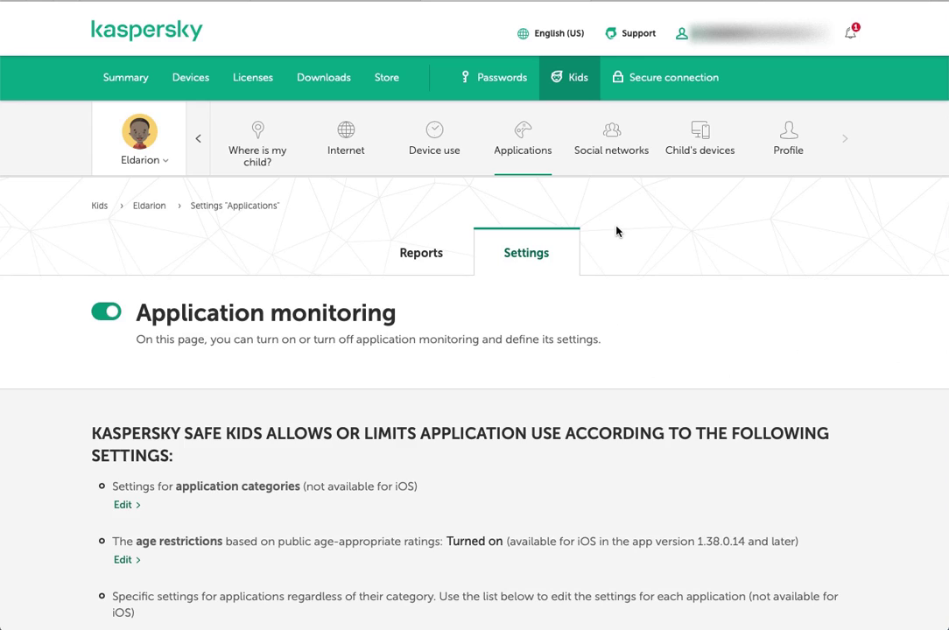
scroll(534, 451, down, 3)
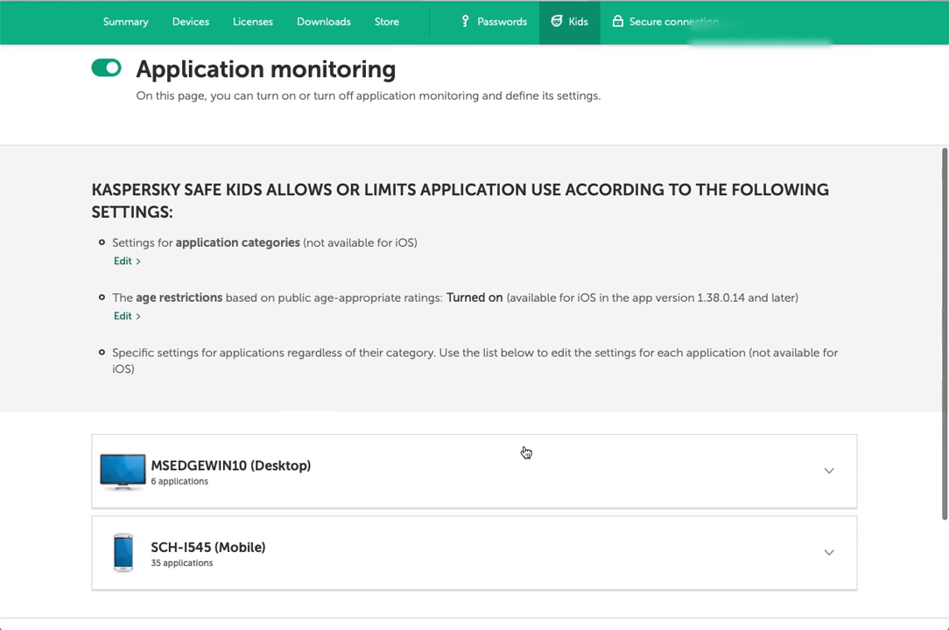
scroll(317, 315, down, 2)
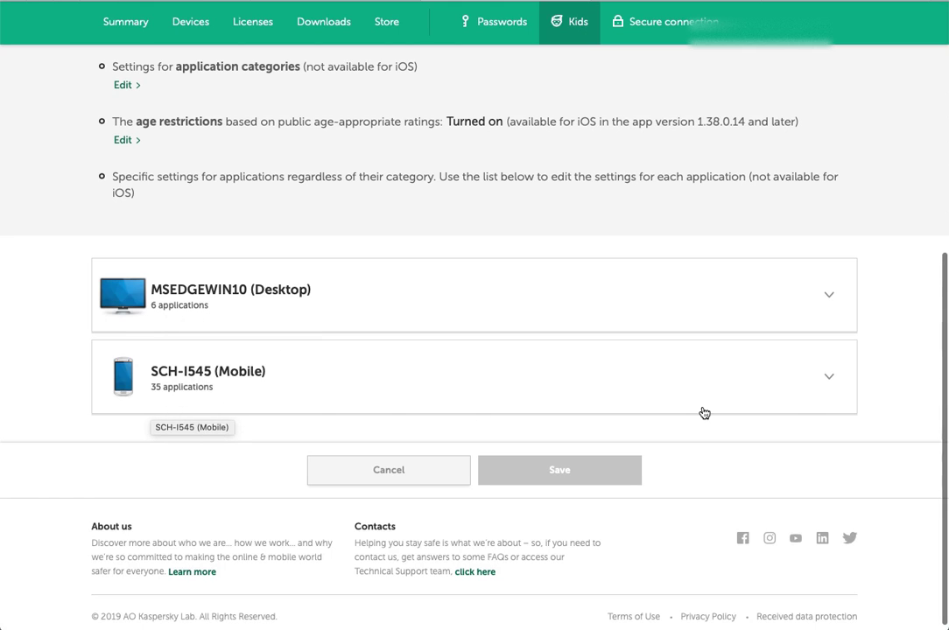
click(847, 375)
scroll(504, 417, down, 2)
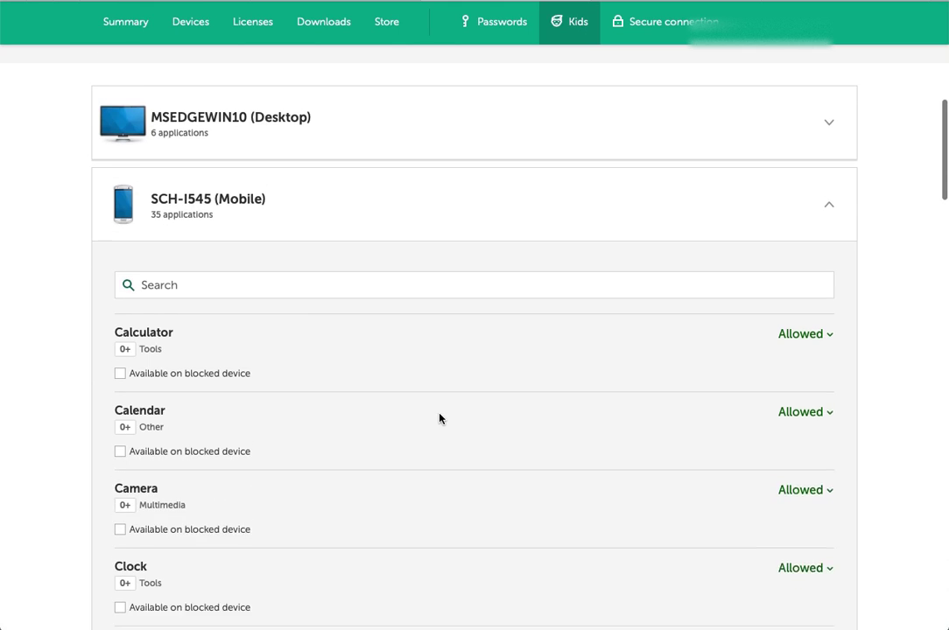
click(232, 274)
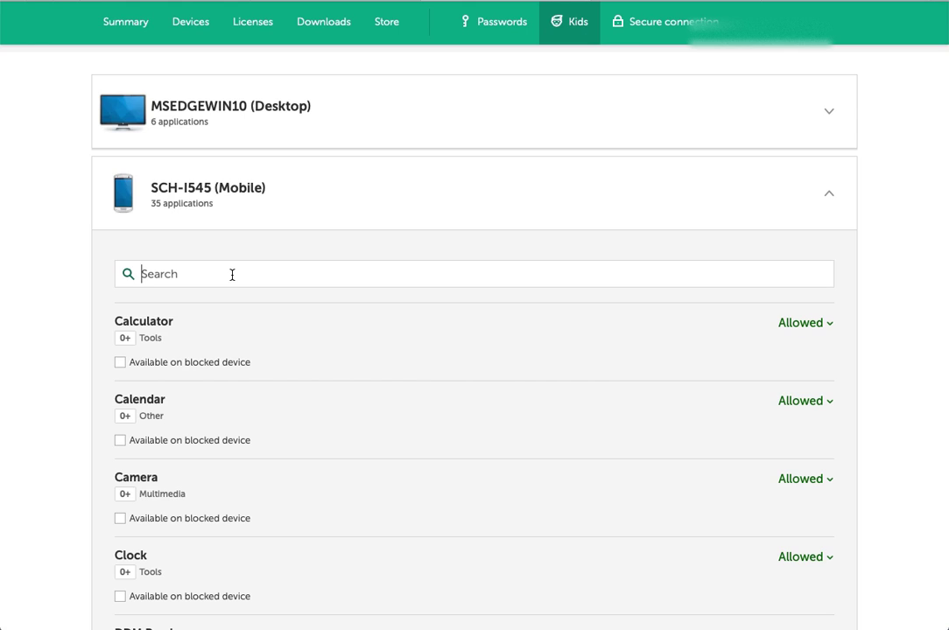
text(sett)
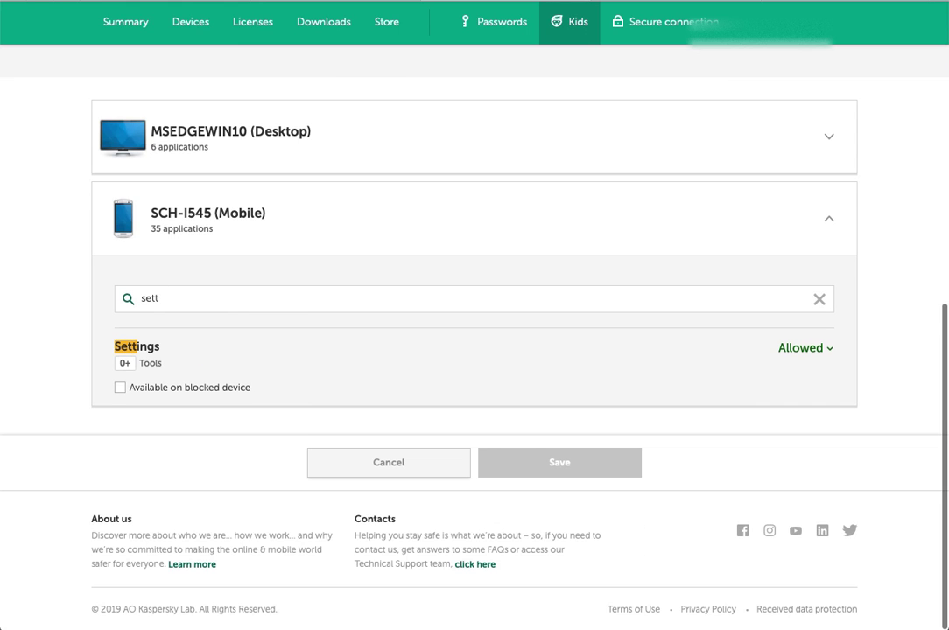
key(BackSpace)
key(BackSpace)
key(BackSpace)
key(BackSpace)
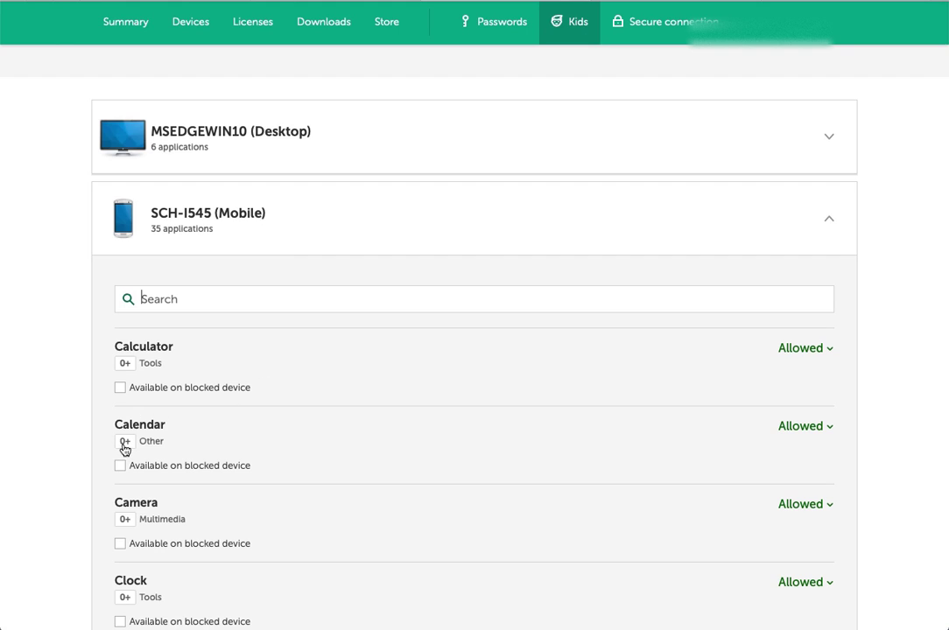
scroll(136, 451, down, 3)
scroll(124, 461, down, 10)
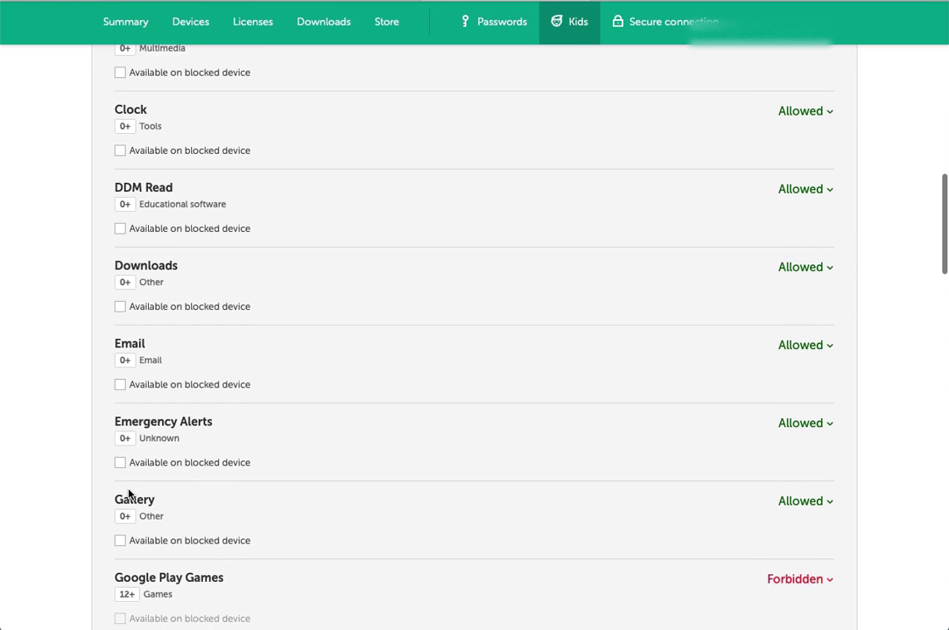
scroll(130, 496, down, 10)
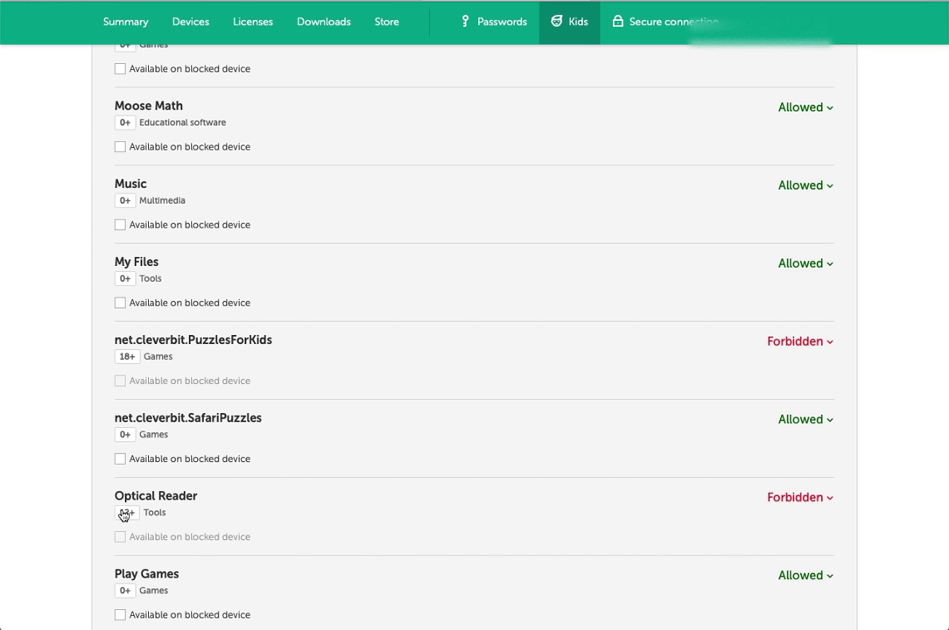
click(823, 343)
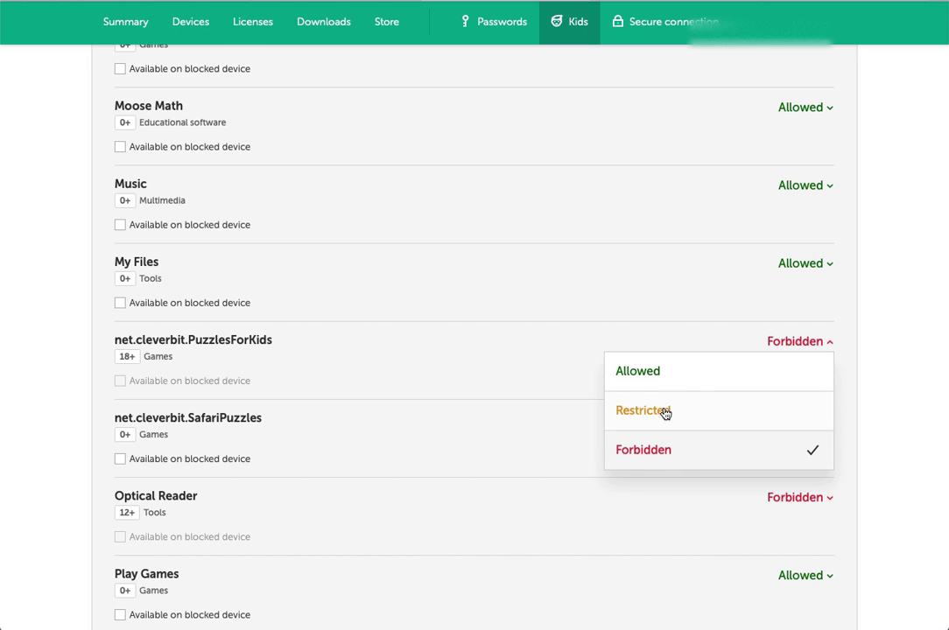
mouse_move(621, 420)
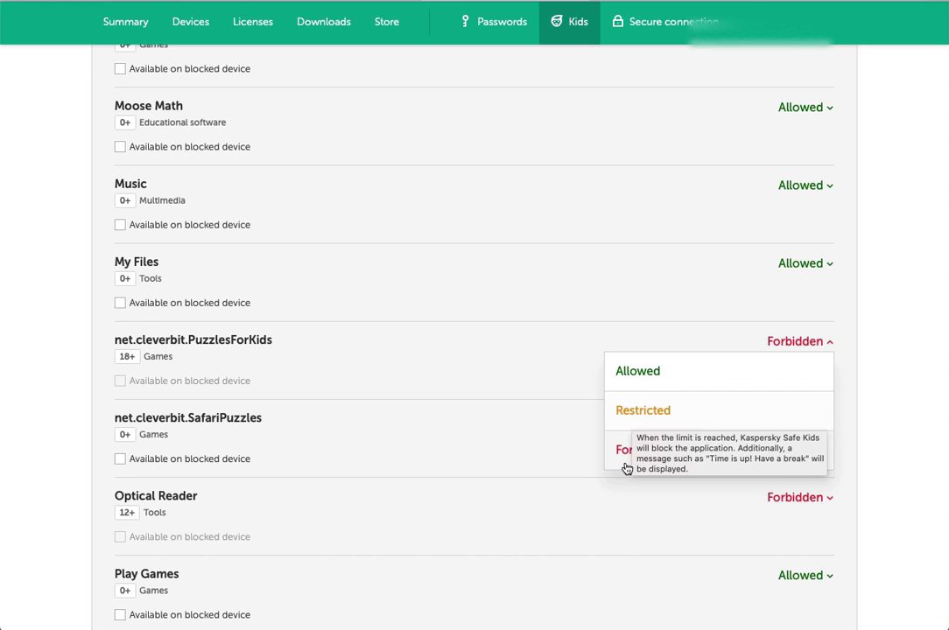
click(769, 357)
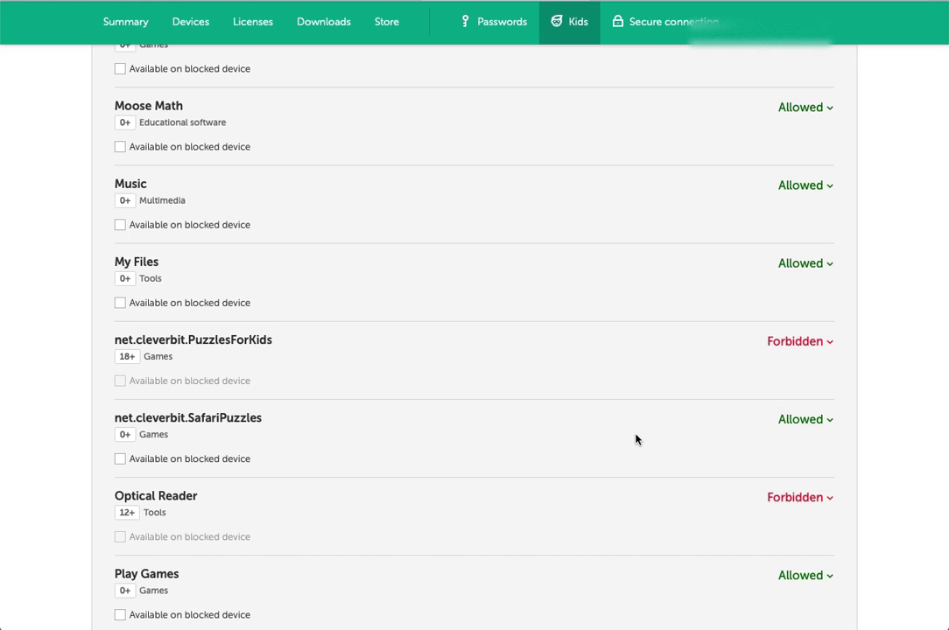
scroll(636, 439, down, 1)
scroll(635, 439, down, 3)
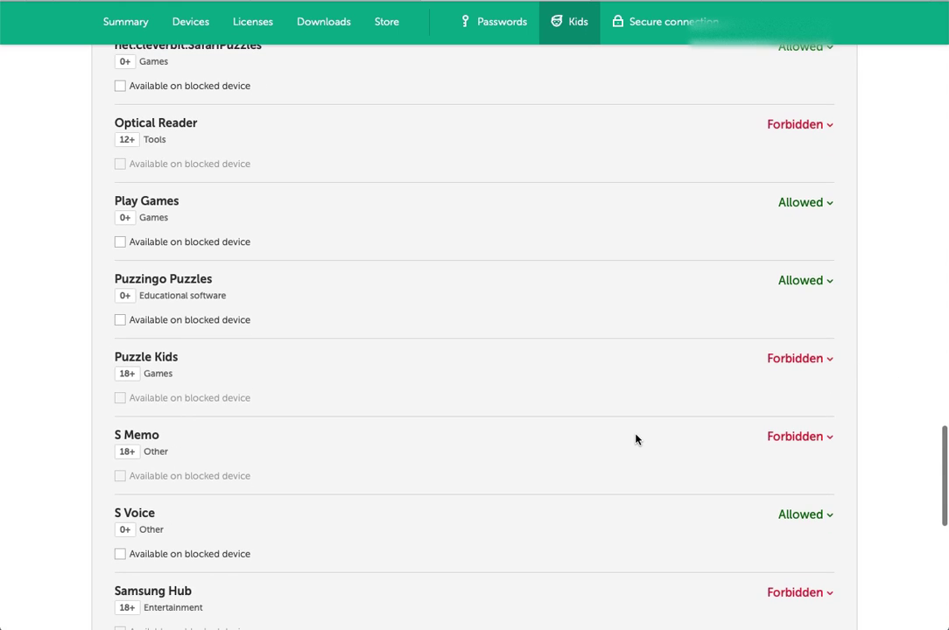
scroll(636, 439, up, 20)
scroll(636, 435, down, 2)
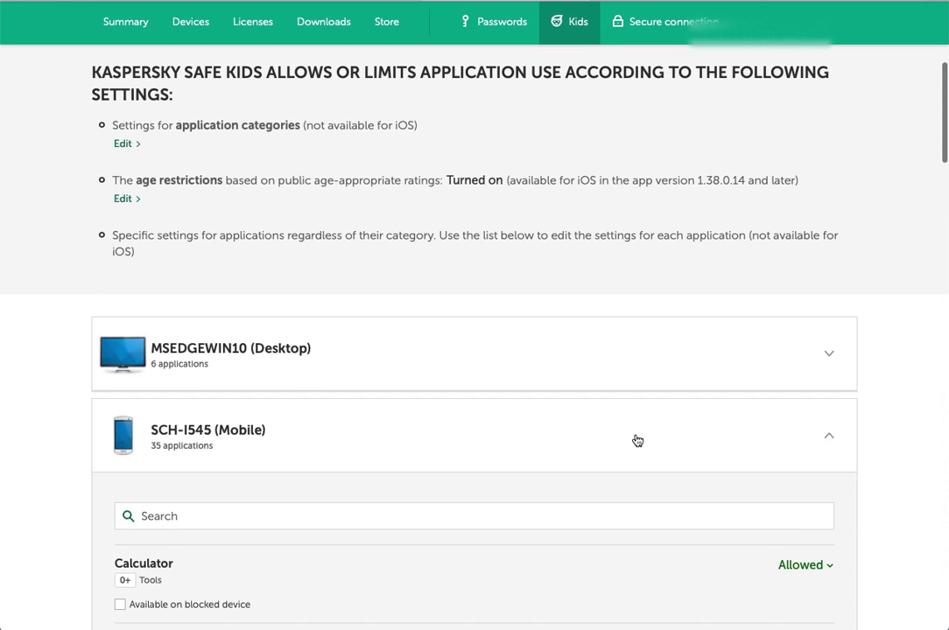
click(826, 364)
scroll(612, 389, down, 2)
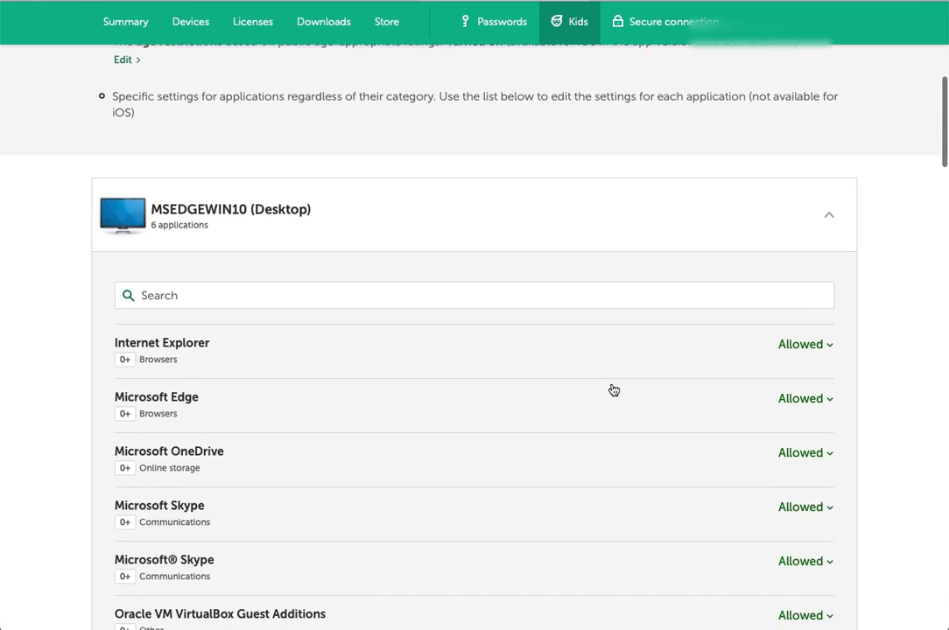
scroll(319, 333, down, 2)
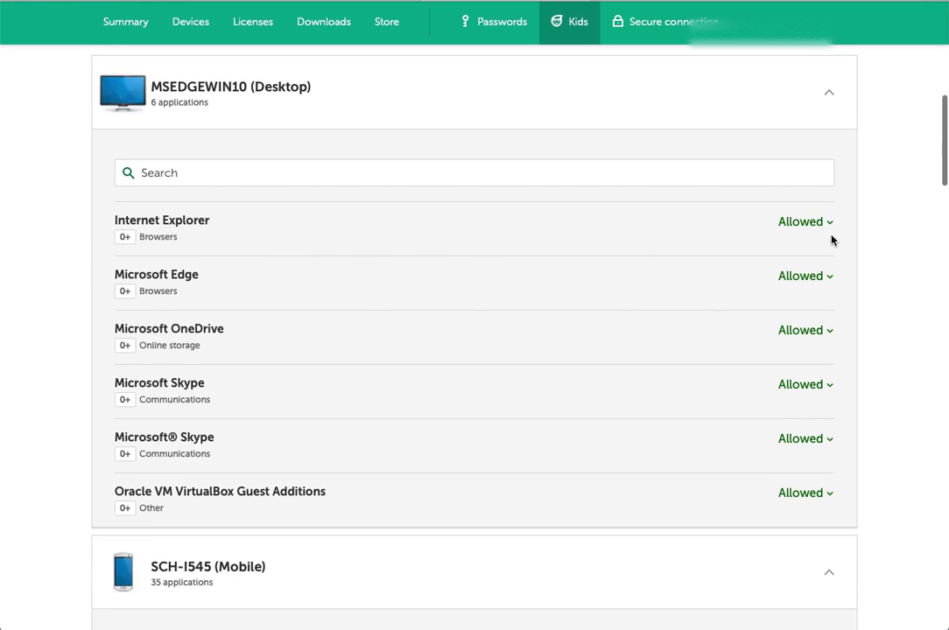
click(806, 224)
click(805, 220)
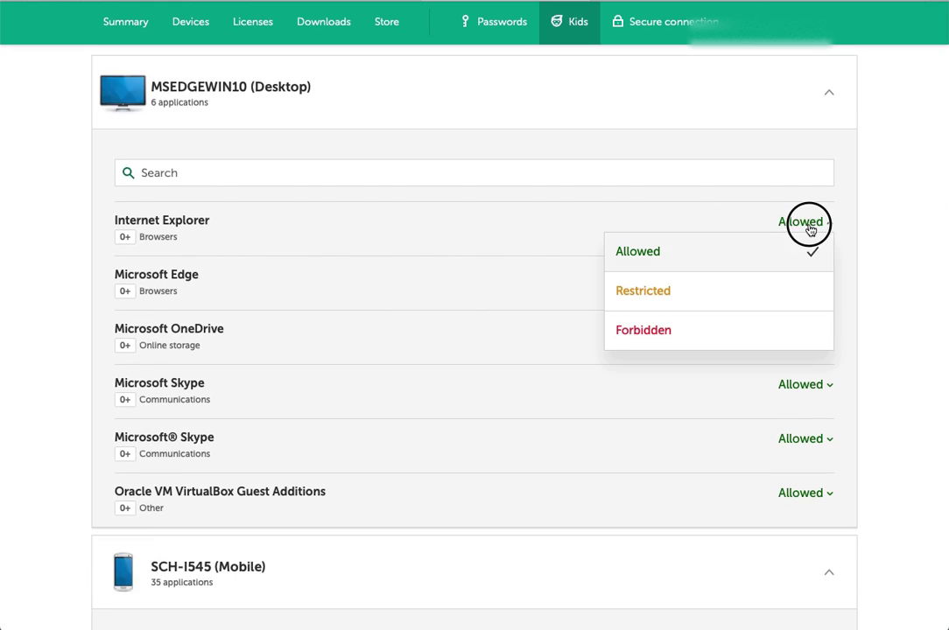
click(830, 90)
click(830, 173)
scroll(831, 168, up, 5)
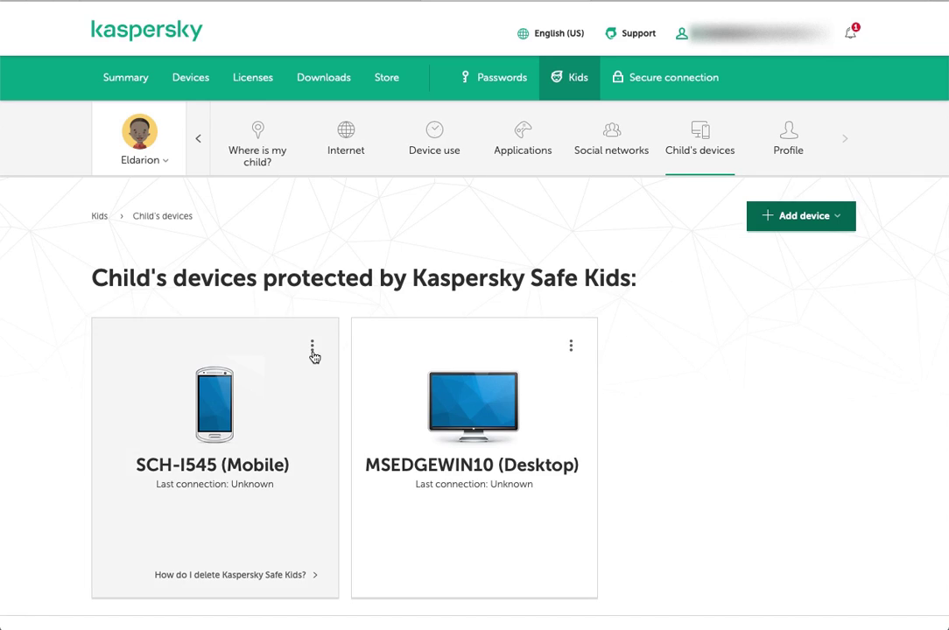
Open the SCH-I545 card's options menu and close it without choosing anything.
click(311, 349)
click(312, 348)
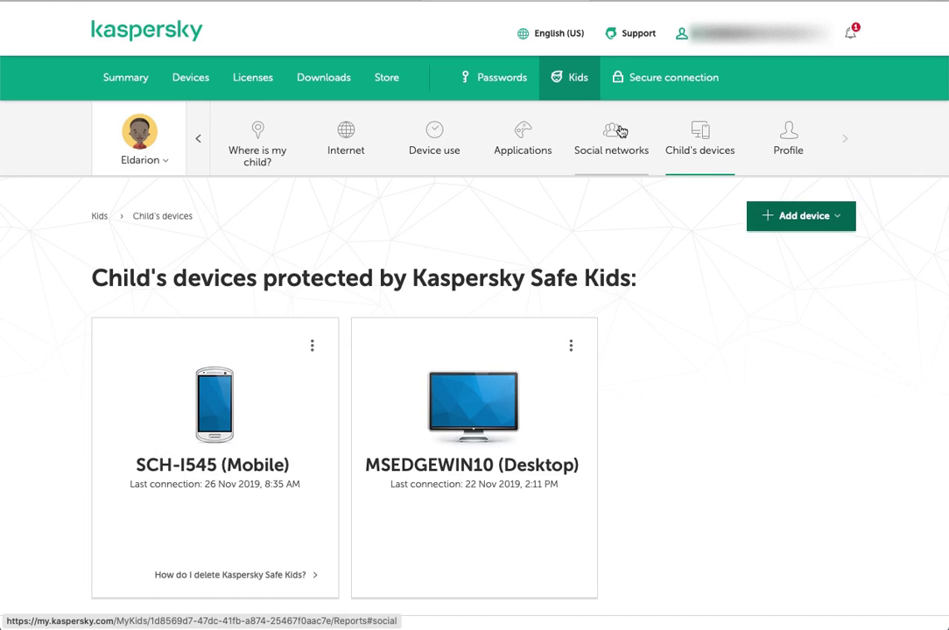
Review the child's Profile form (birth year 2009), then bring the Summary tab back into view.
click(789, 138)
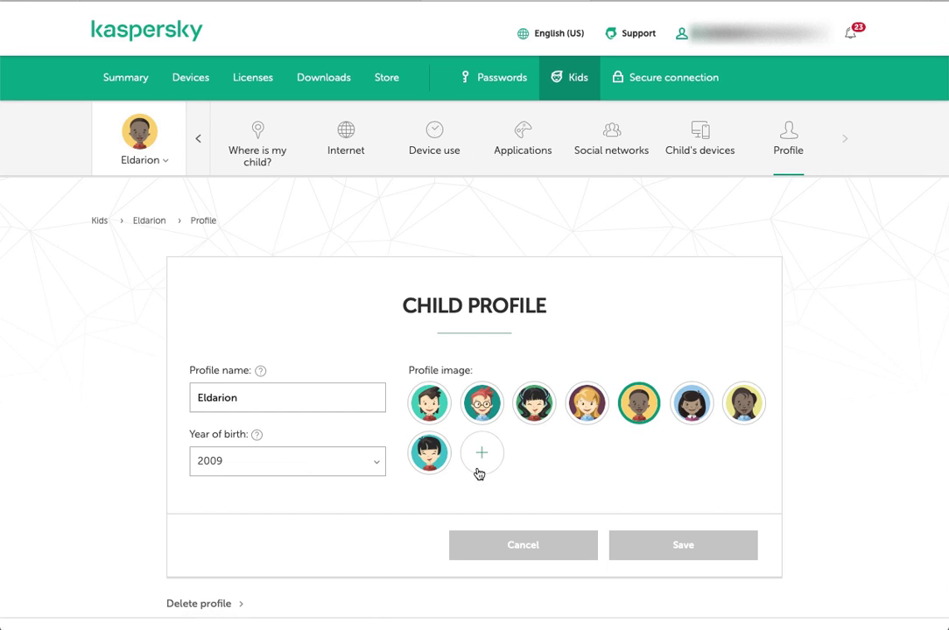
scroll(401, 461, down, 3)
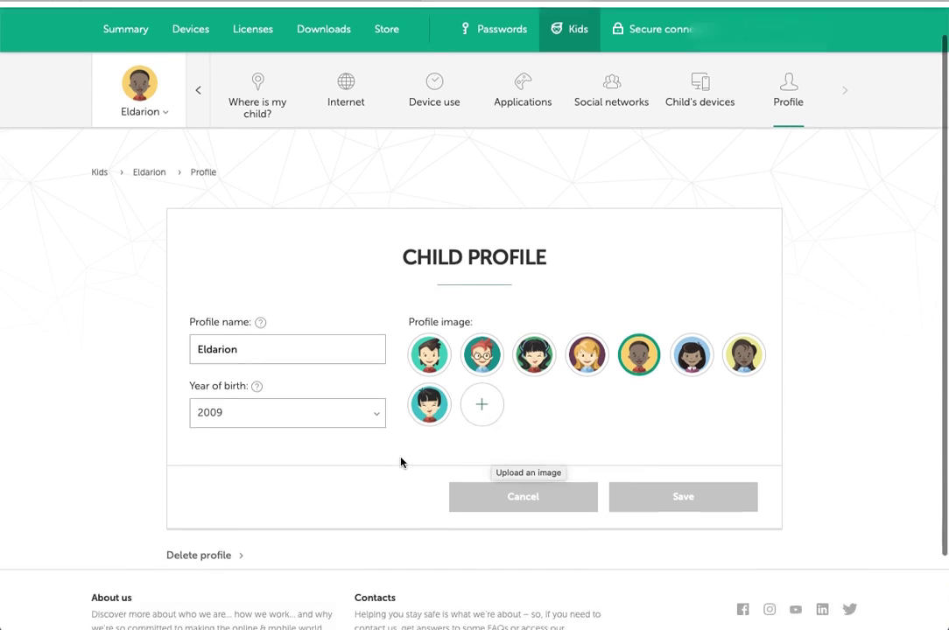
scroll(247, 229, up, 3)
click(198, 141)
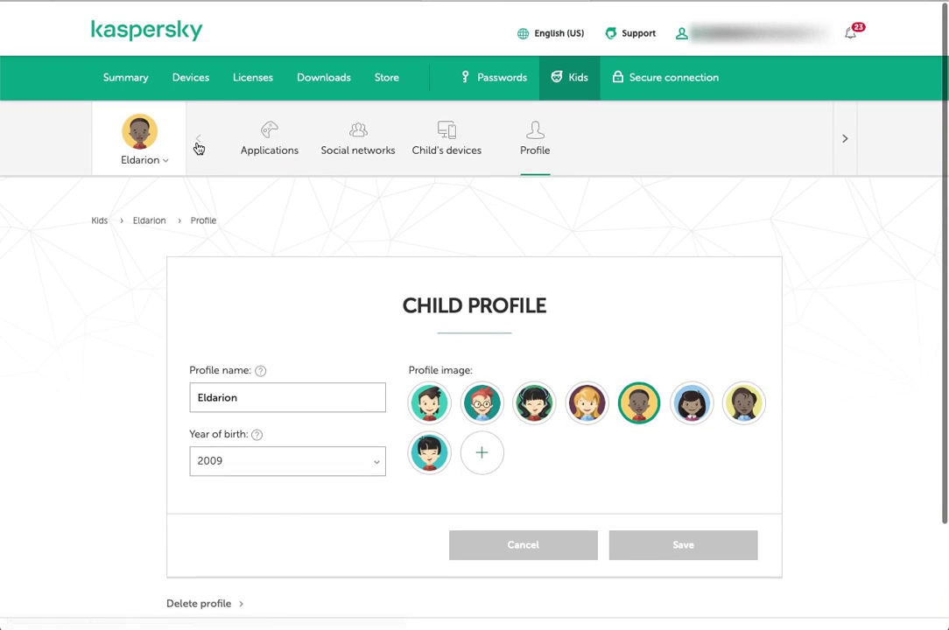